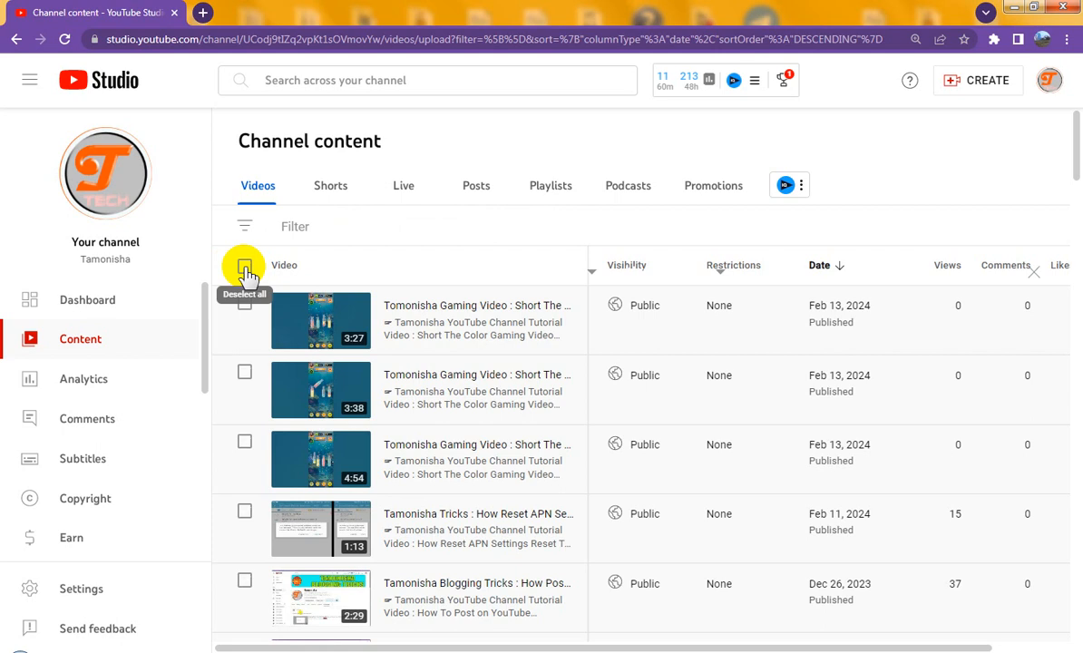
Select all videos on the first page of the channel's video list and start a bulk edit of their automatic chapters.
{"action": "left_click", "coordinate": [245, 269]}
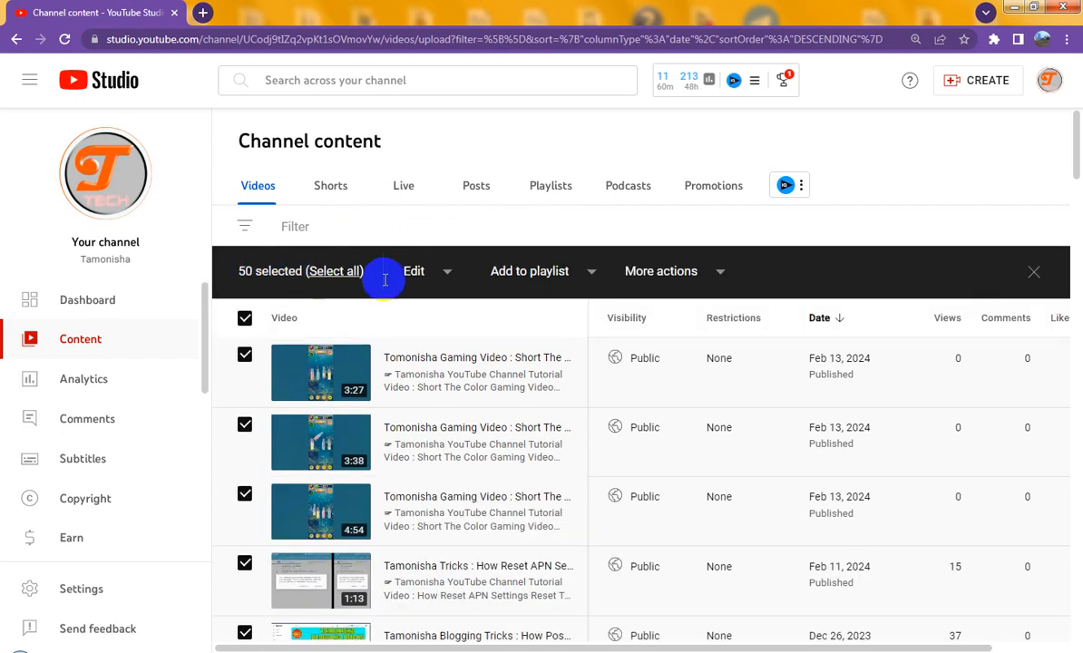
{"action": "left_click", "coordinate": [448, 275]}
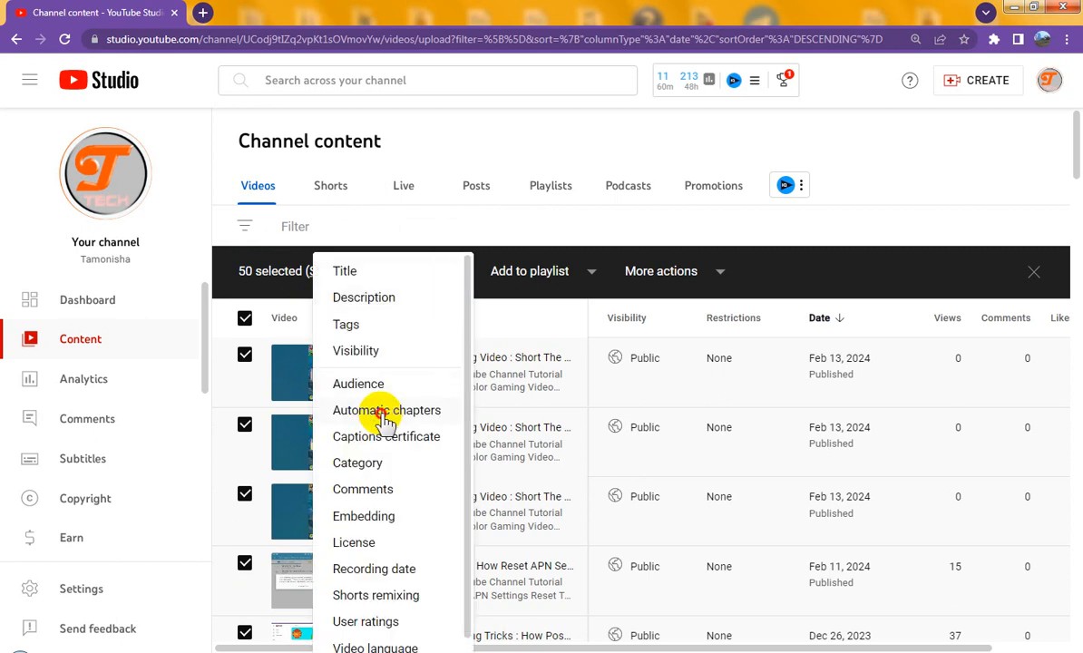
{"action": "left_click", "coordinate": [471, 413]}
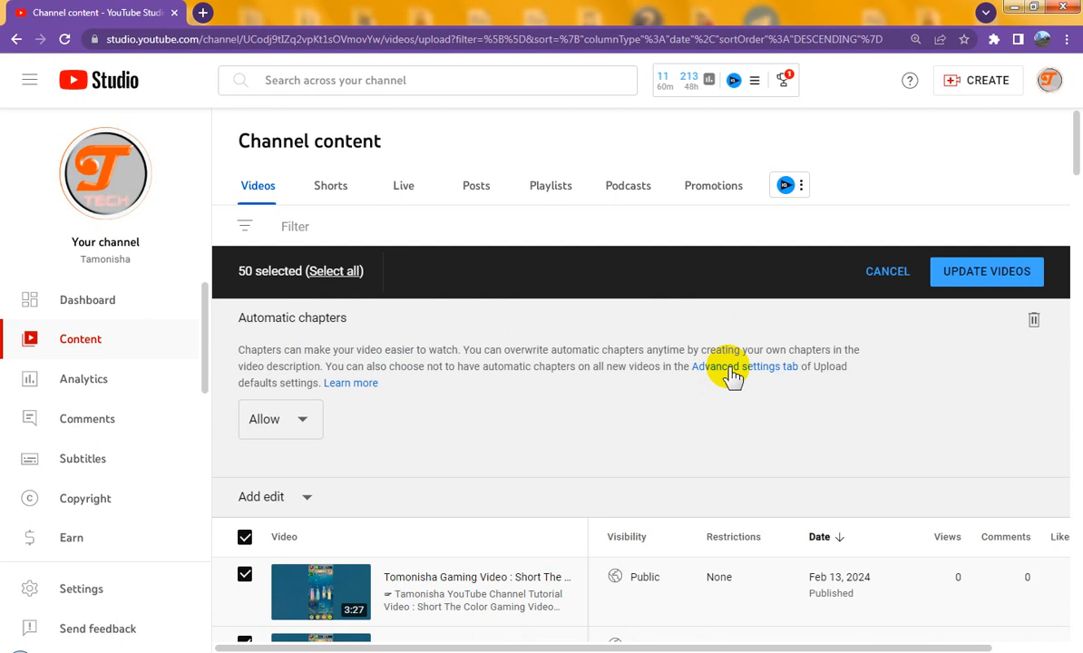
Check the automatic chapters option in the advanced upload default settings, leaving the settings unsaved.
{"action": "left_click", "coordinate": [731, 368]}
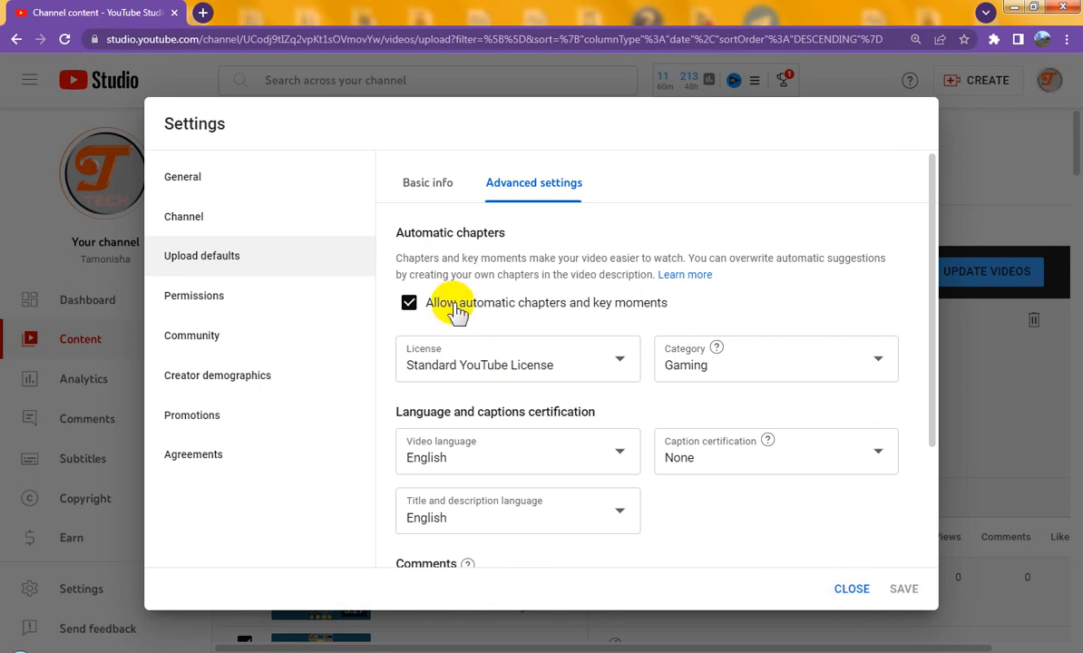
{"action": "left_click", "coordinate": [852, 590]}
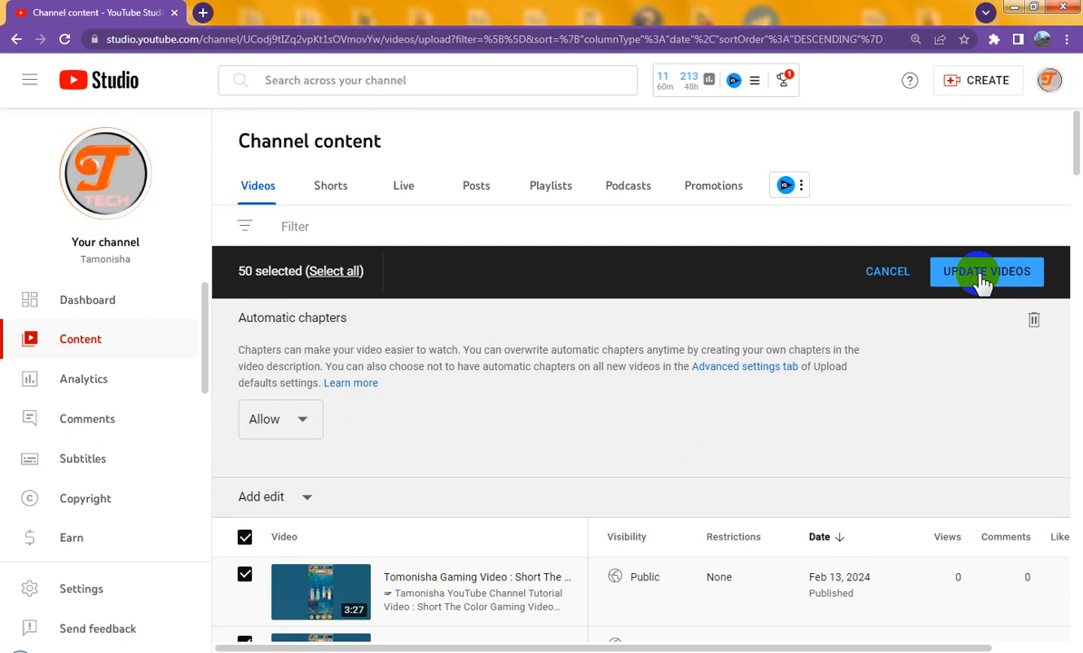
Apply the Allow automatic chapters edit to the selected videos, acknowledging the implications of the update.
{"action": "left_click", "coordinate": [983, 279]}
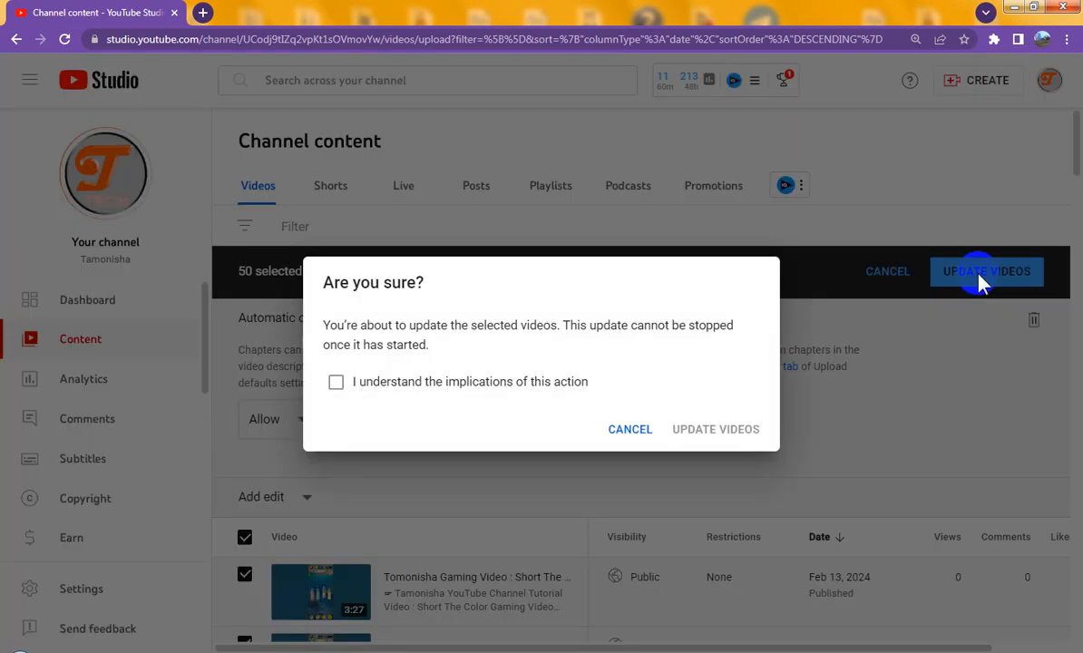
{"action": "left_click", "coordinate": [337, 382]}
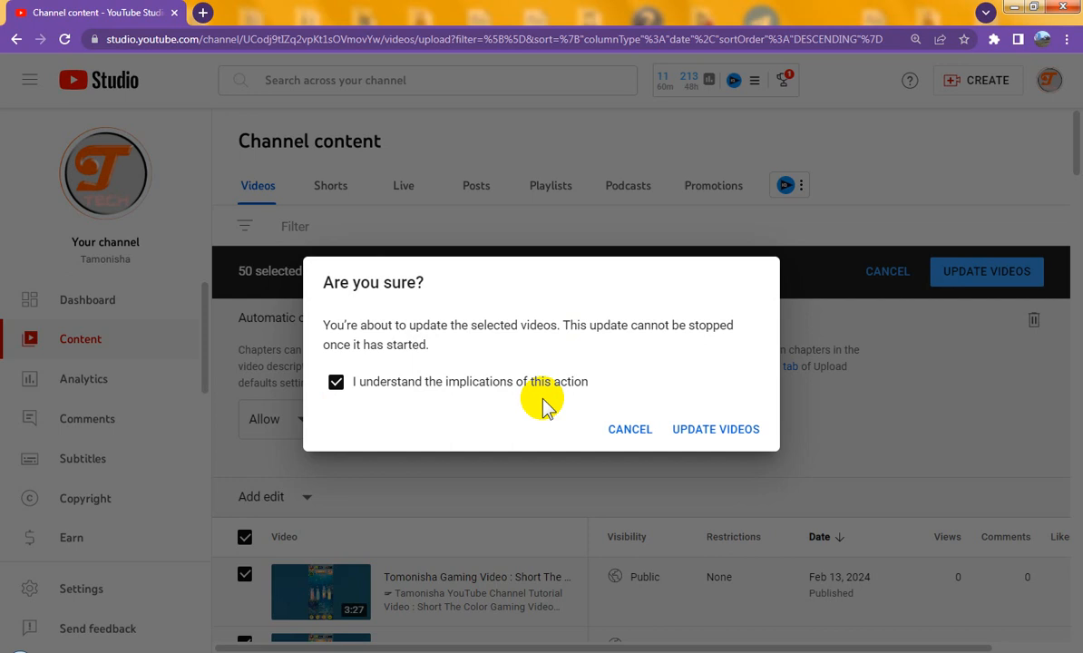
{"action": "left_click", "coordinate": [743, 443]}
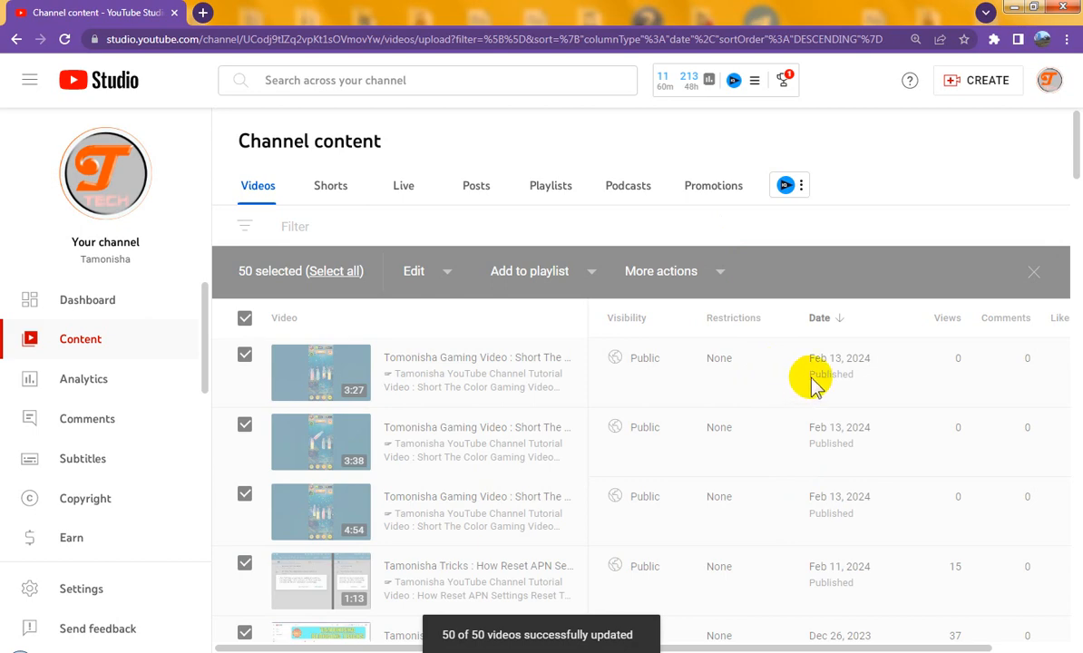
Go to the second page of the channel's video list.
{"action": "scroll", "coordinate": [812, 377], "scroll_direction": "down", "scroll_amount": 5}
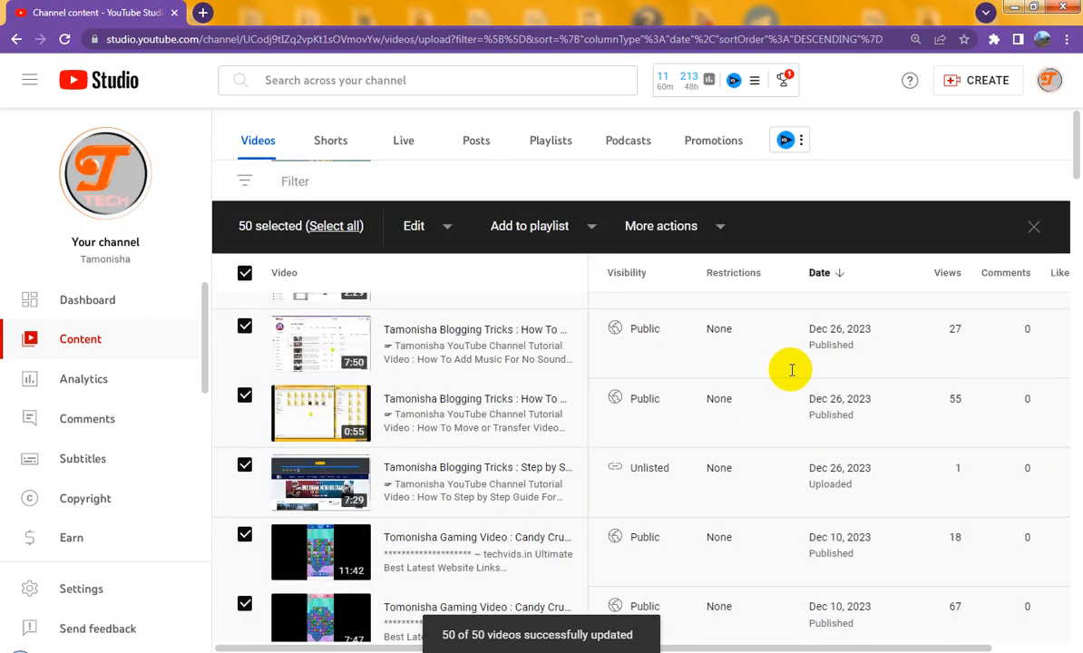
{"action": "scroll", "coordinate": [798, 380], "scroll_direction": "down", "scroll_amount": 3}
{"action": "scroll", "coordinate": [907, 538], "scroll_direction": "down", "scroll_amount": 10}
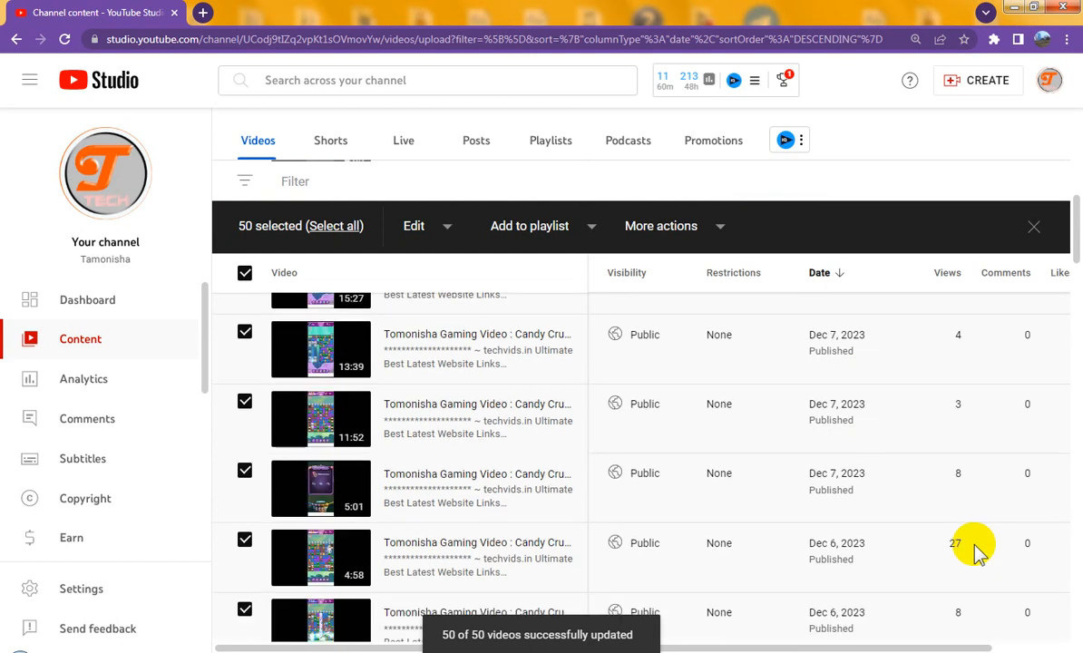
{"action": "scroll", "coordinate": [987, 541], "scroll_direction": "down", "scroll_amount": 10}
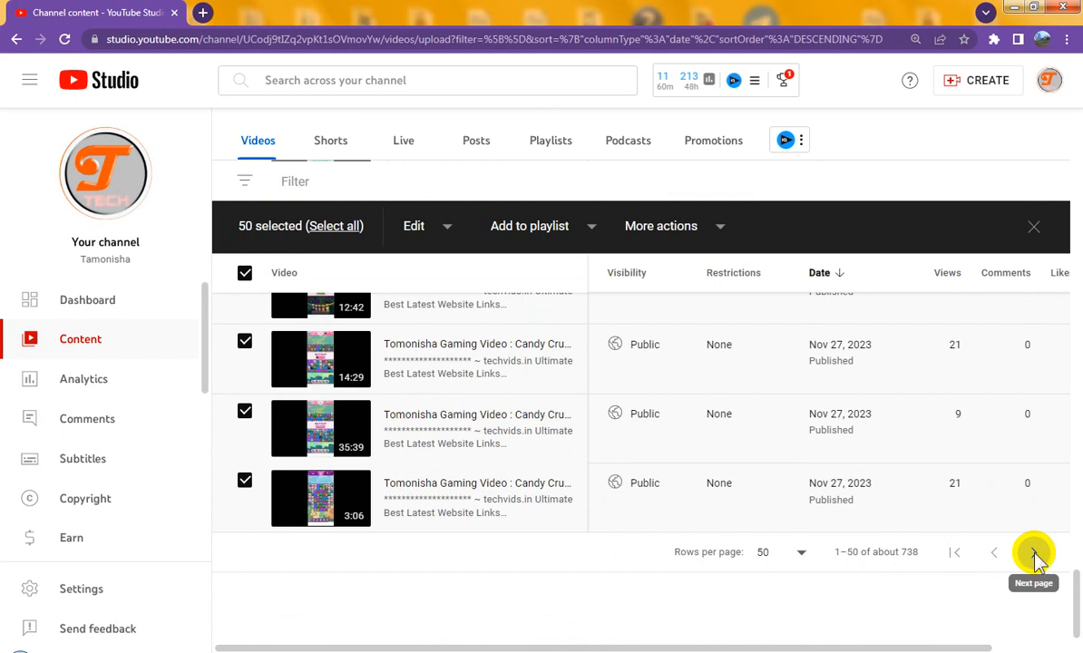
{"action": "left_click", "coordinate": [1036, 553]}
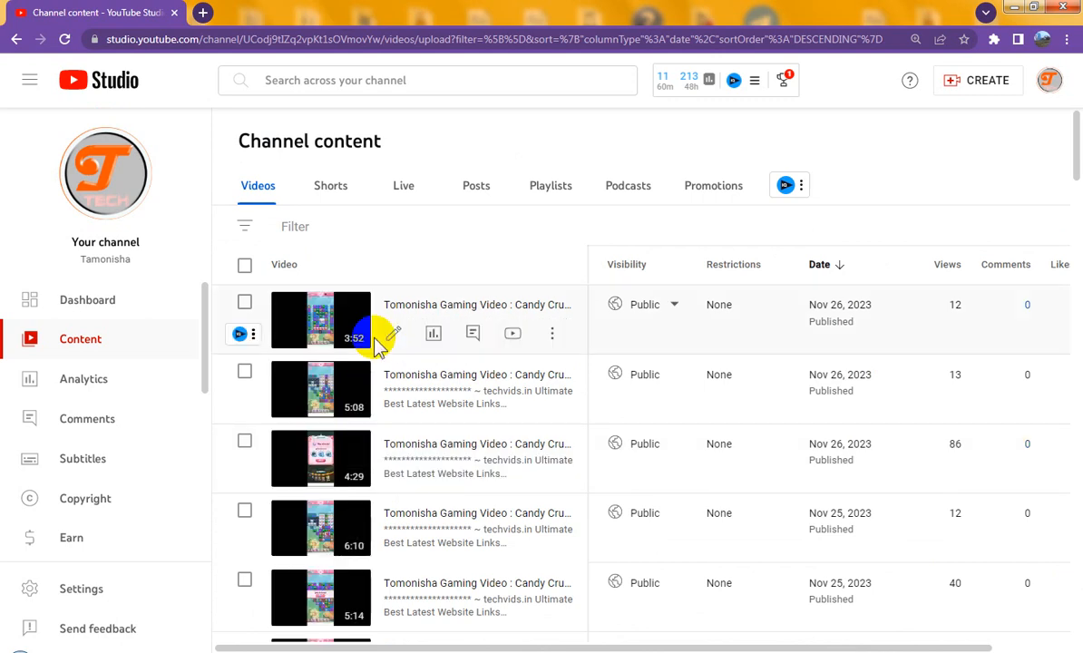
Bulk-update all videos on the second page to allow automatic chapters, acknowledging the implications.
{"action": "left_click", "coordinate": [246, 269]}
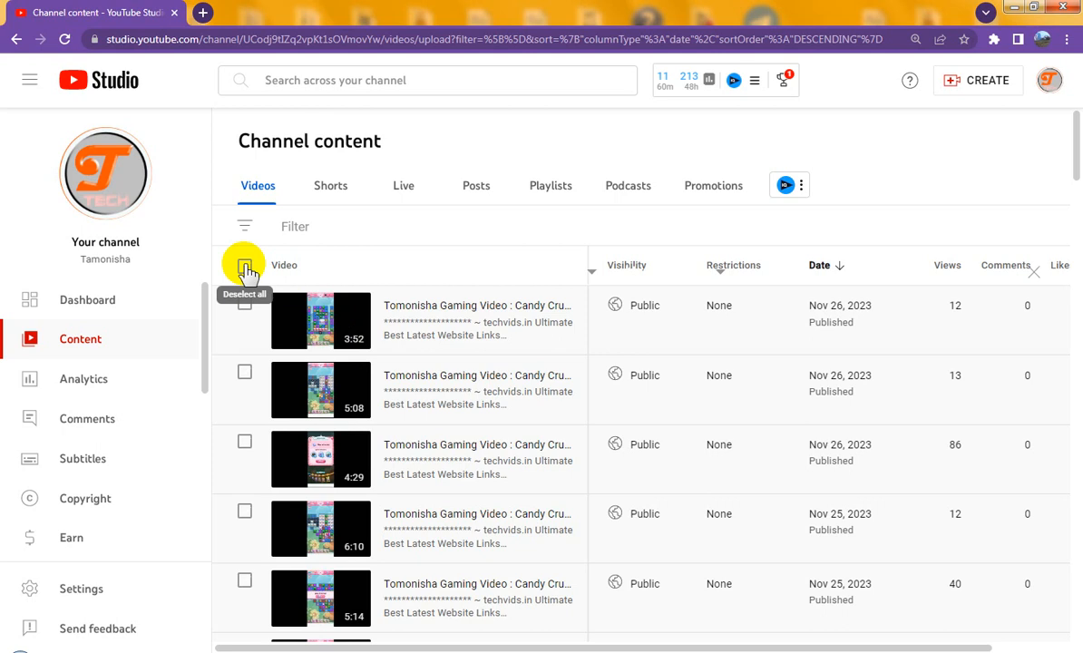
{"action": "left_click", "coordinate": [245, 268]}
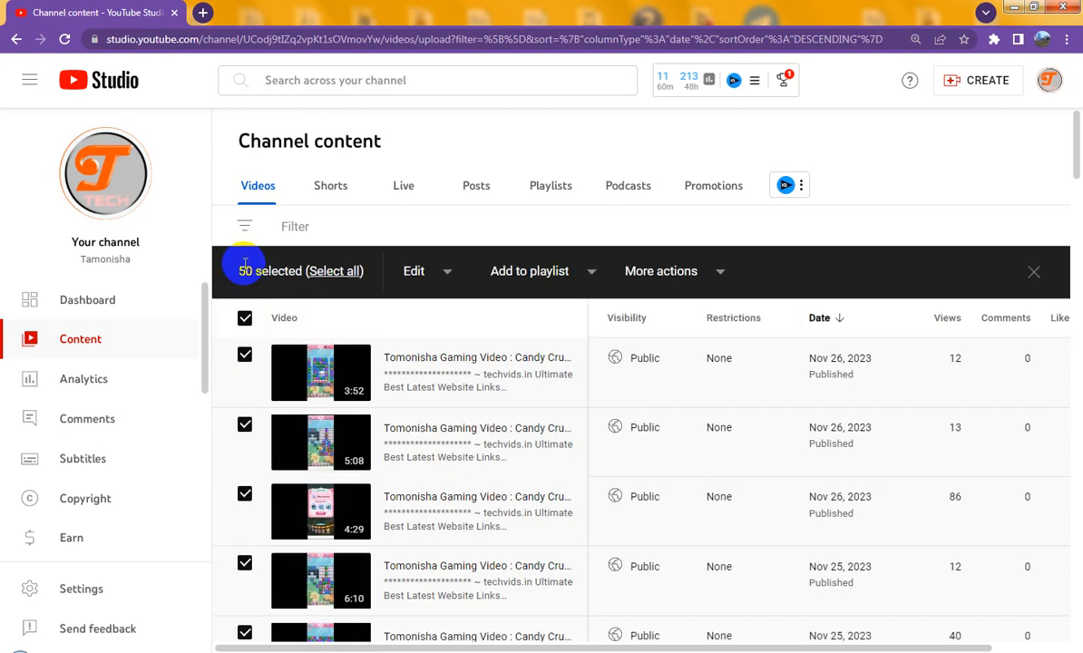
{"action": "left_click", "coordinate": [449, 274]}
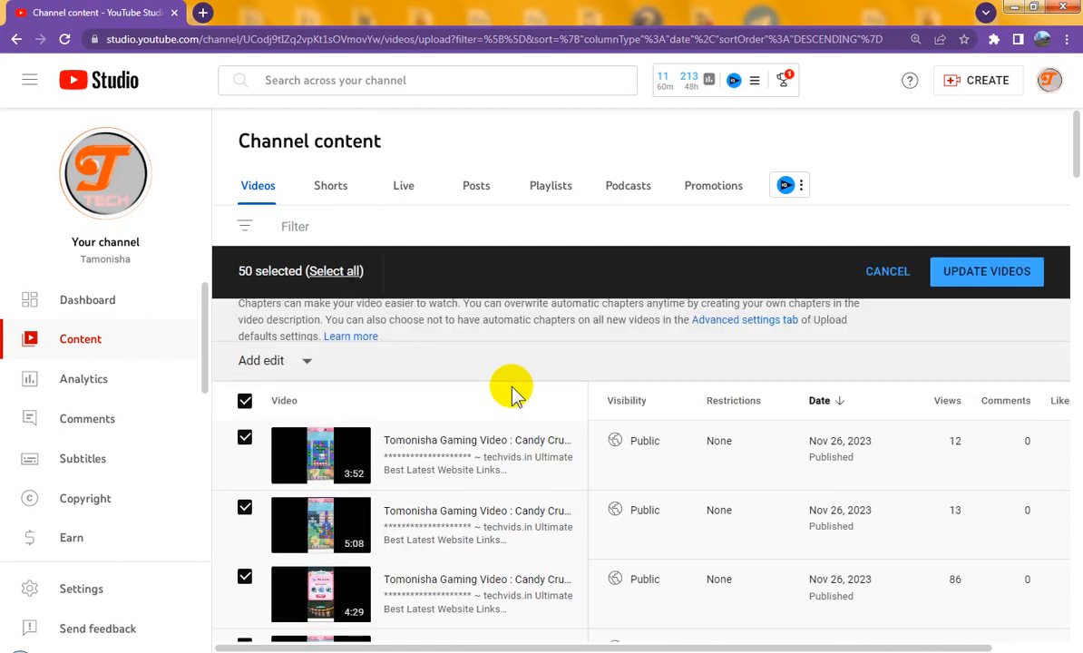
{"action": "left_click", "coordinate": [988, 276]}
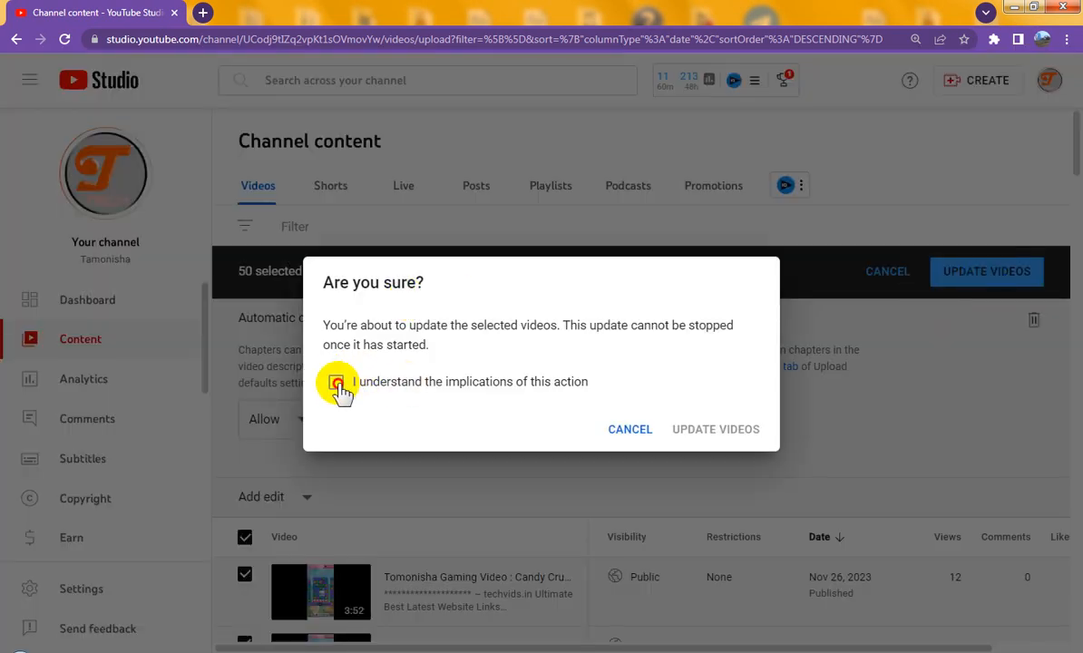
{"action": "left_click", "coordinate": [337, 383]}
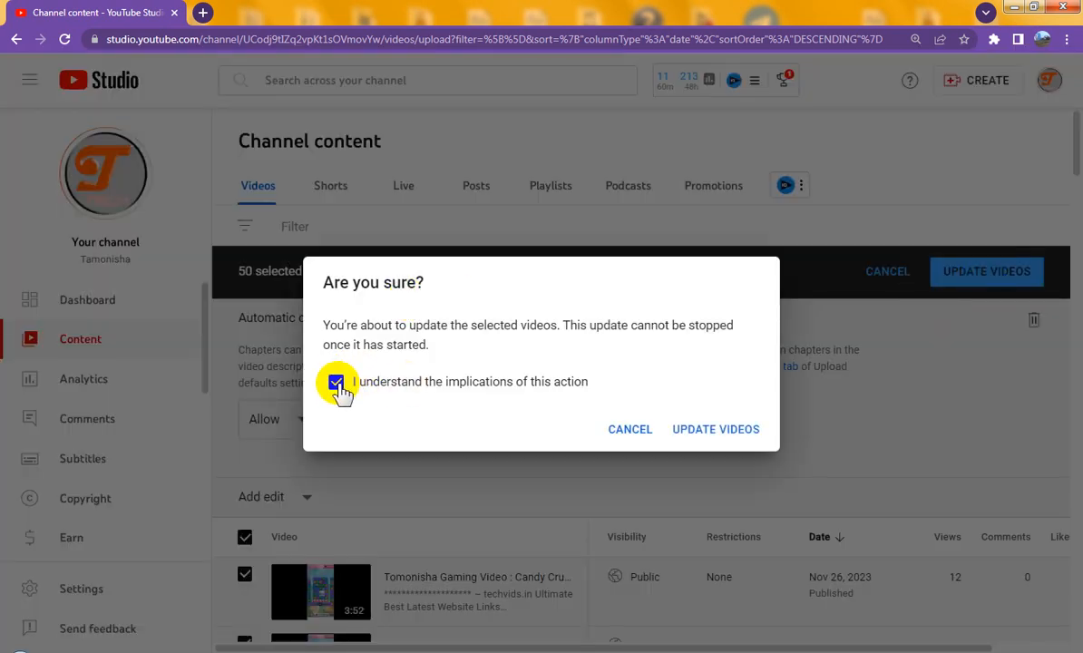
{"action": "left_click", "coordinate": [737, 433]}
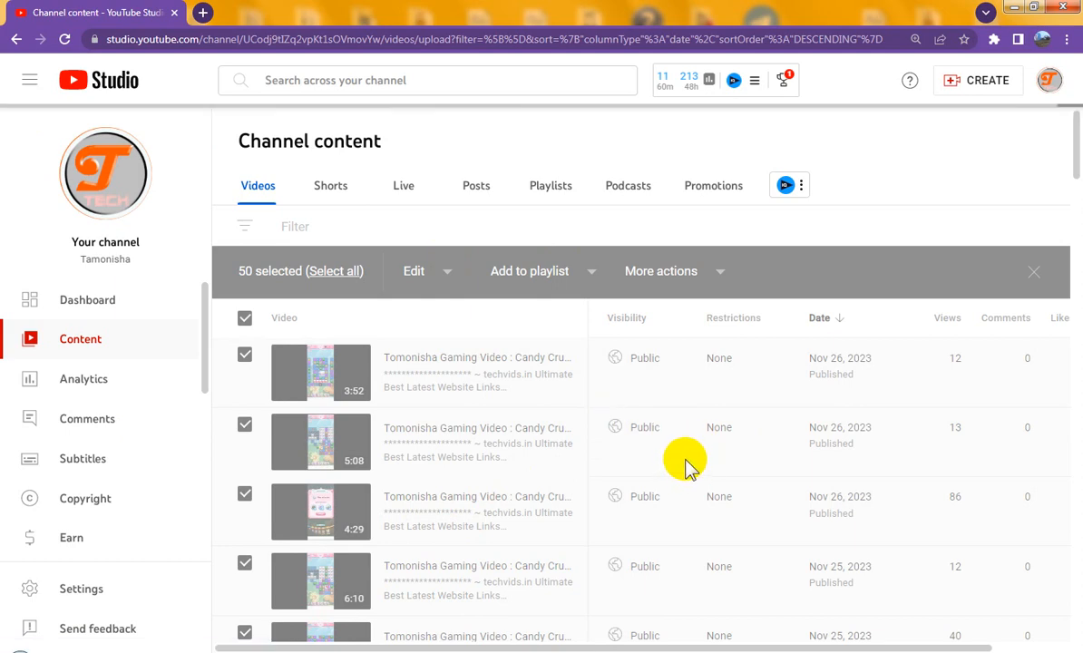
Go to the third page of the channel's video list.
{"action": "scroll", "coordinate": [692, 461], "scroll_direction": "down", "scroll_amount": 3}
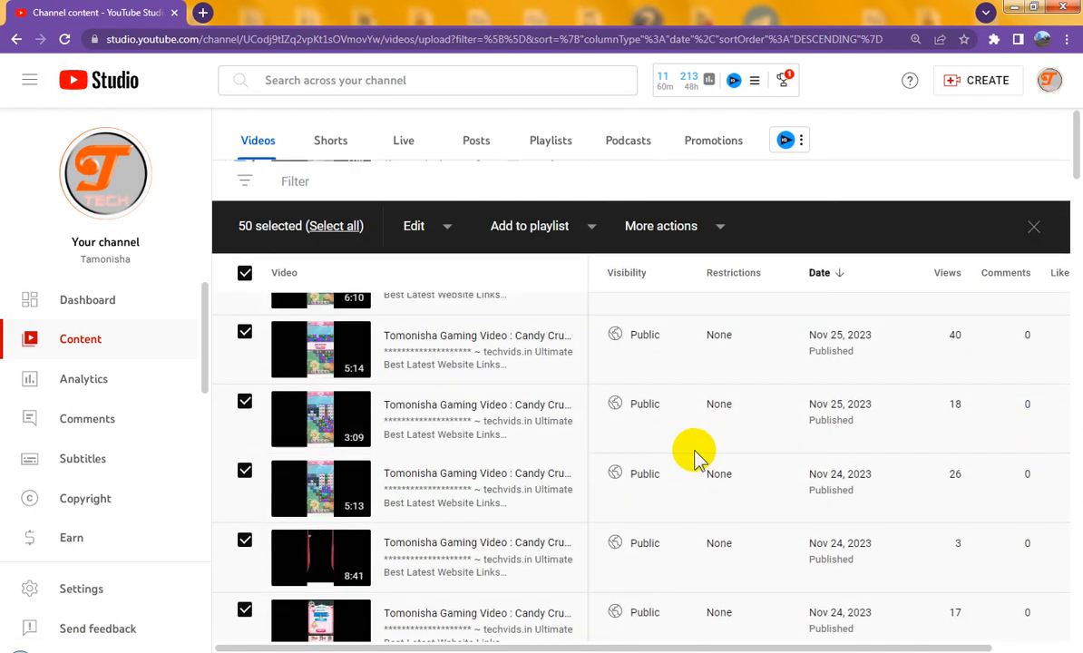
{"action": "scroll", "coordinate": [698, 457], "scroll_direction": "down", "scroll_amount": 10}
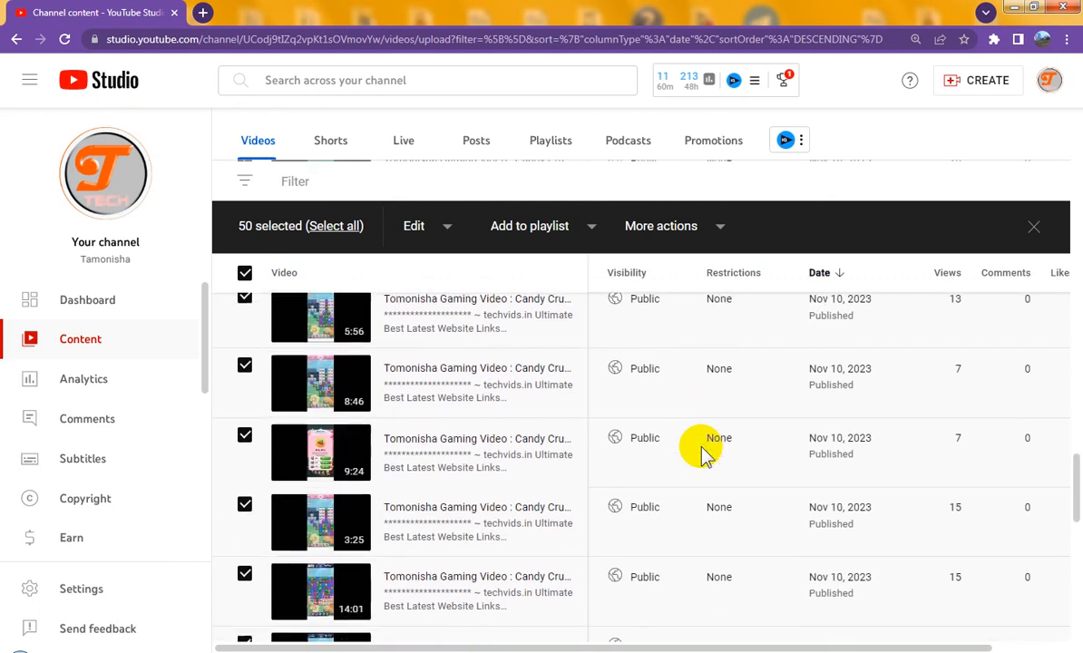
{"action": "scroll", "coordinate": [703, 450], "scroll_direction": "down", "scroll_amount": 10}
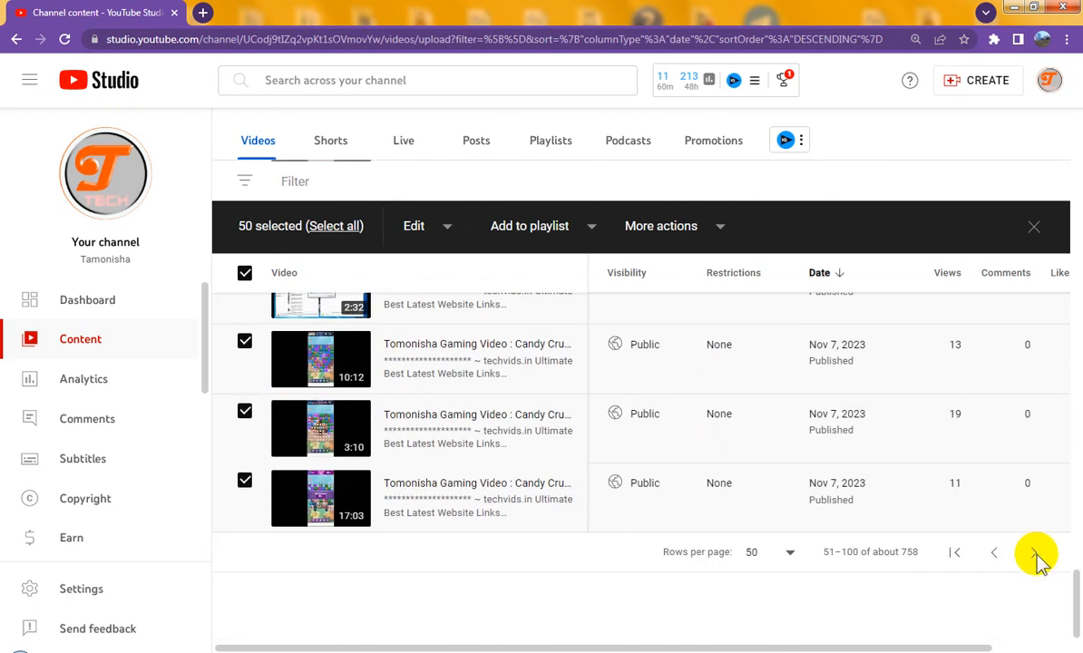
{"action": "left_click", "coordinate": [1034, 556]}
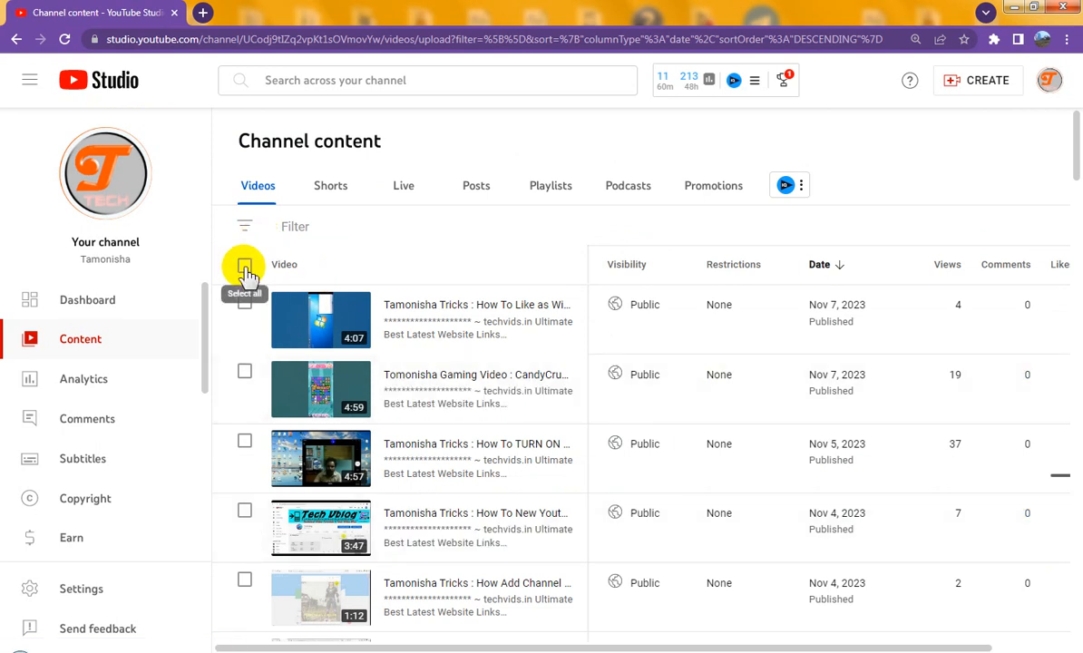
Bulk-update all videos on the third page with automatic chapters set to Allow, acknowledging the implications.
{"action": "left_click", "coordinate": [245, 267]}
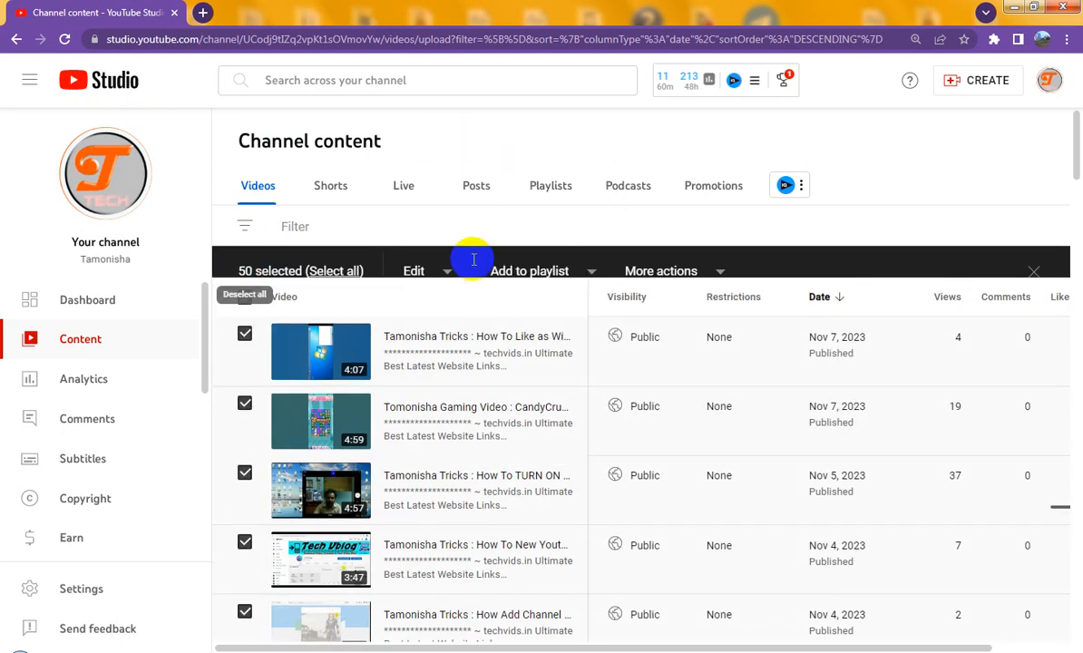
{"action": "left_click", "coordinate": [448, 272]}
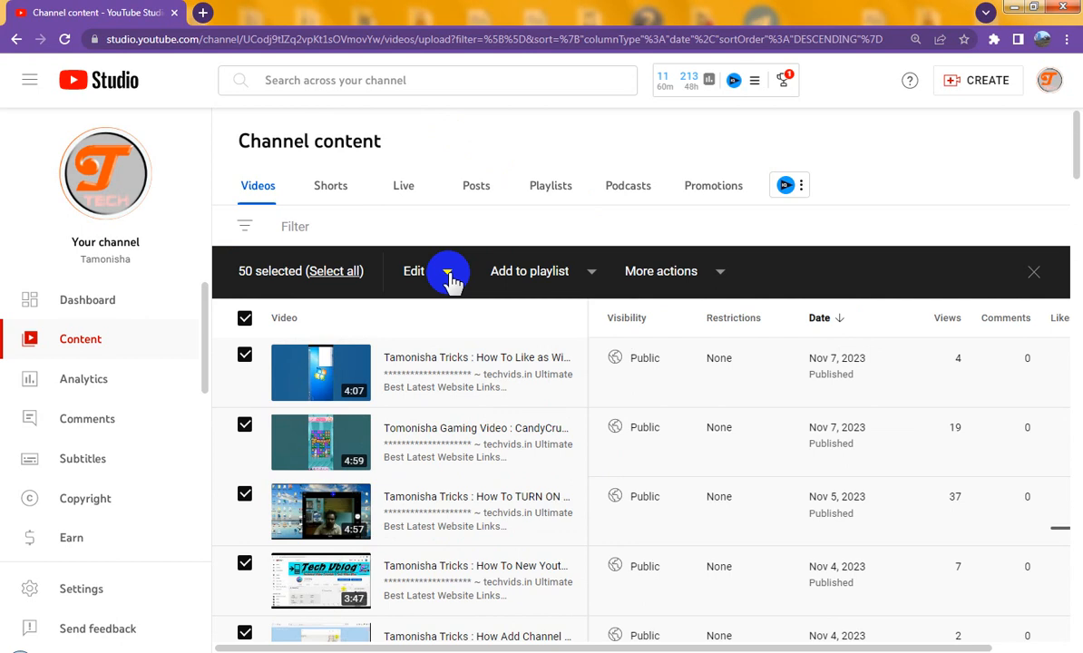
{"action": "left_click", "coordinate": [449, 276]}
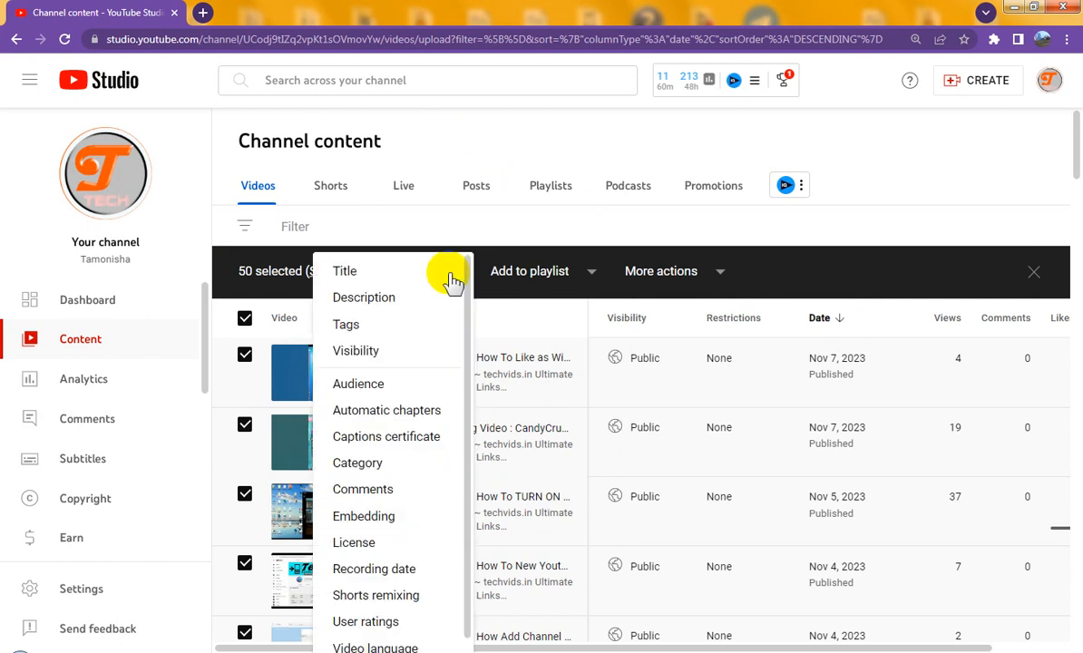
{"action": "left_click", "coordinate": [387, 413]}
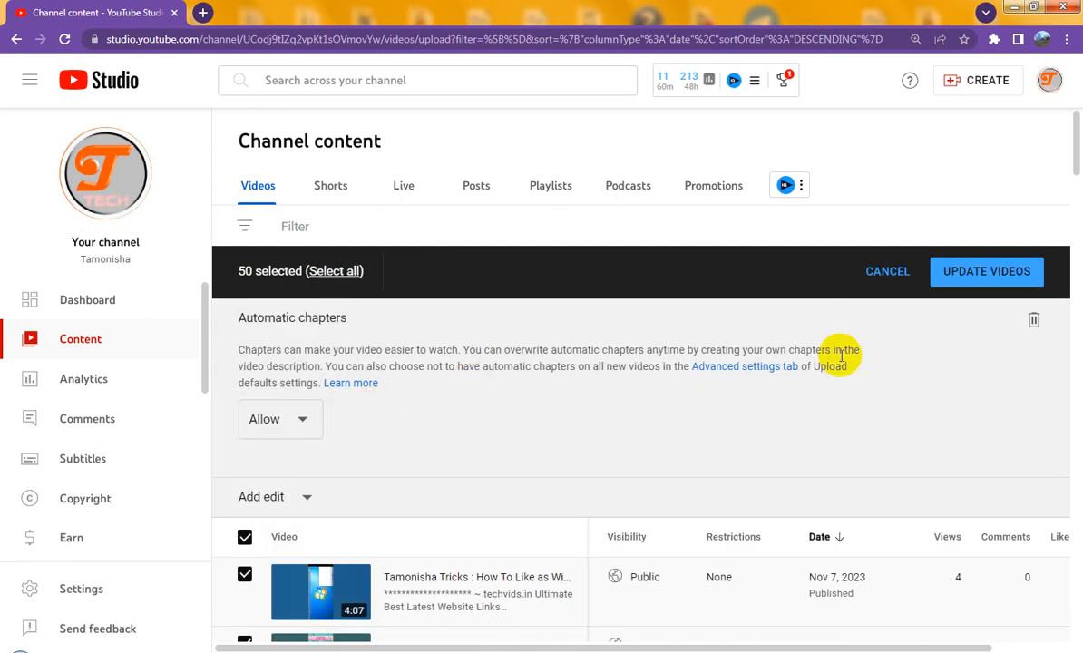
{"action": "left_click", "coordinate": [963, 274]}
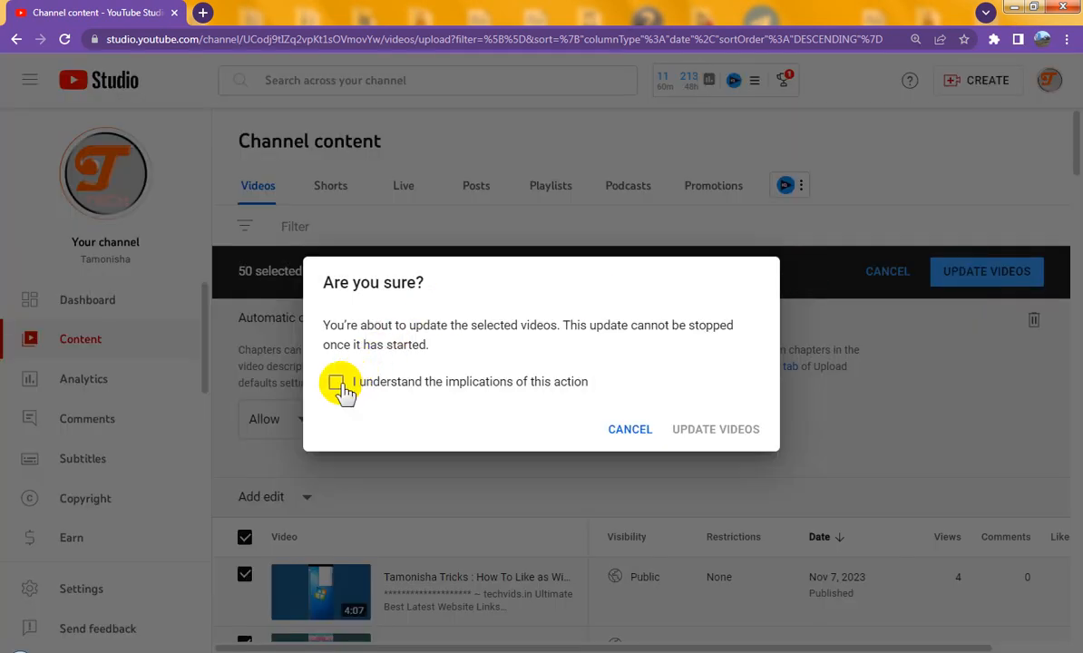
{"action": "left_click", "coordinate": [337, 382]}
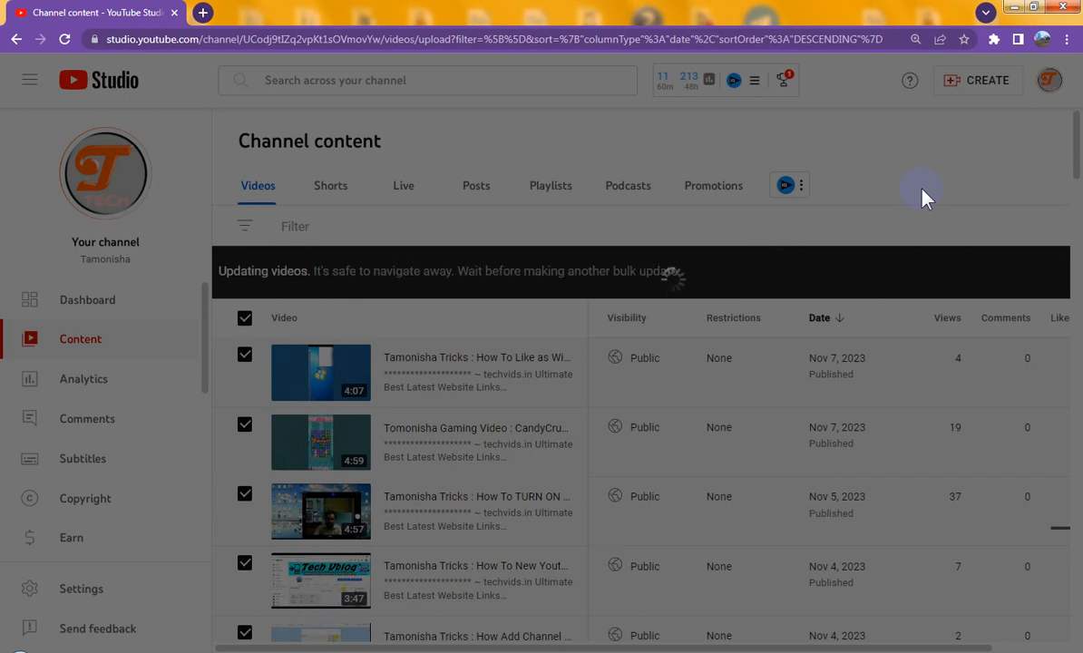
{"action": "left_click", "coordinate": [923, 198]}
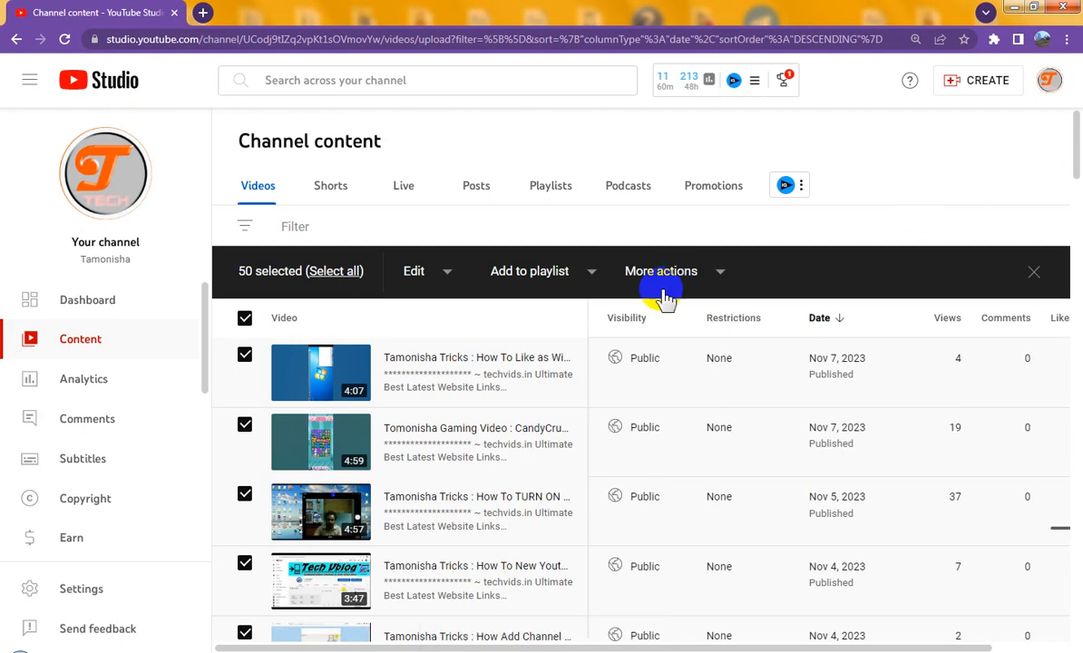
Go to the fourth page of the channel's video list.
{"action": "scroll", "coordinate": [739, 440], "scroll_direction": "down", "scroll_amount": 3}
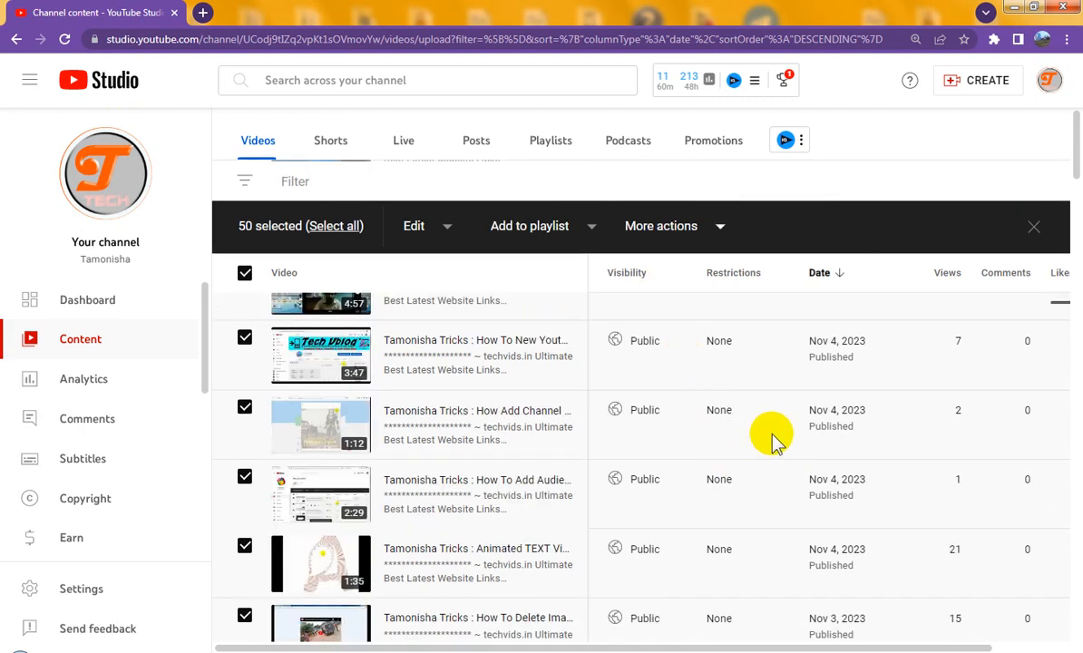
{"action": "scroll", "coordinate": [776, 438], "scroll_direction": "down", "scroll_amount": 5}
{"action": "scroll", "coordinate": [776, 438], "scroll_direction": "down", "scroll_amount": 3}
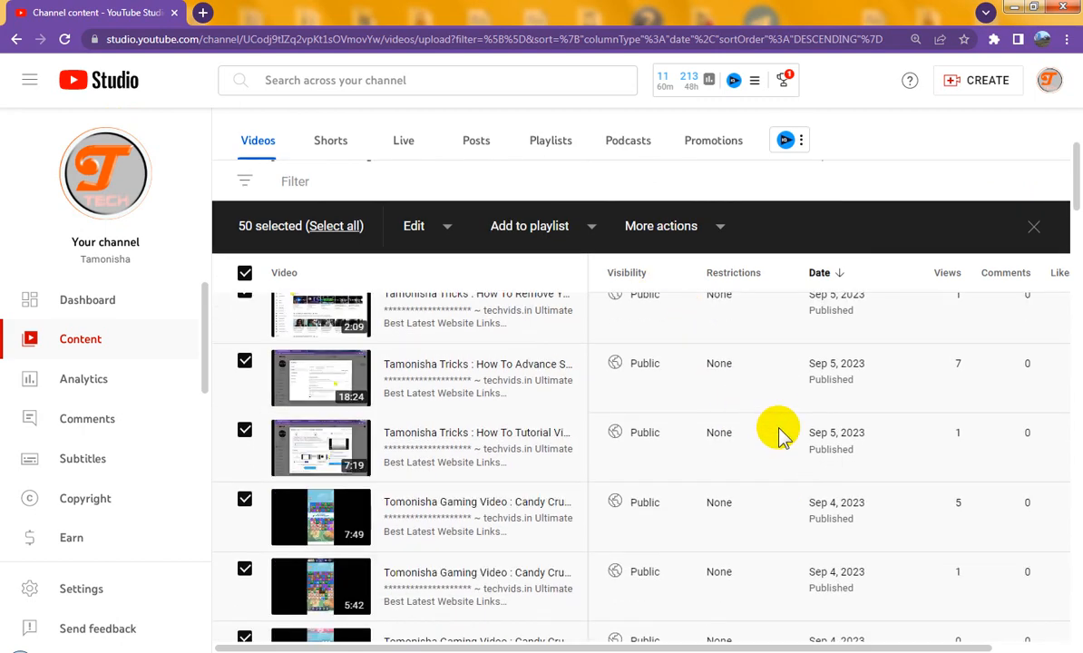
{"action": "scroll", "coordinate": [782, 436], "scroll_direction": "down", "scroll_amount": 5}
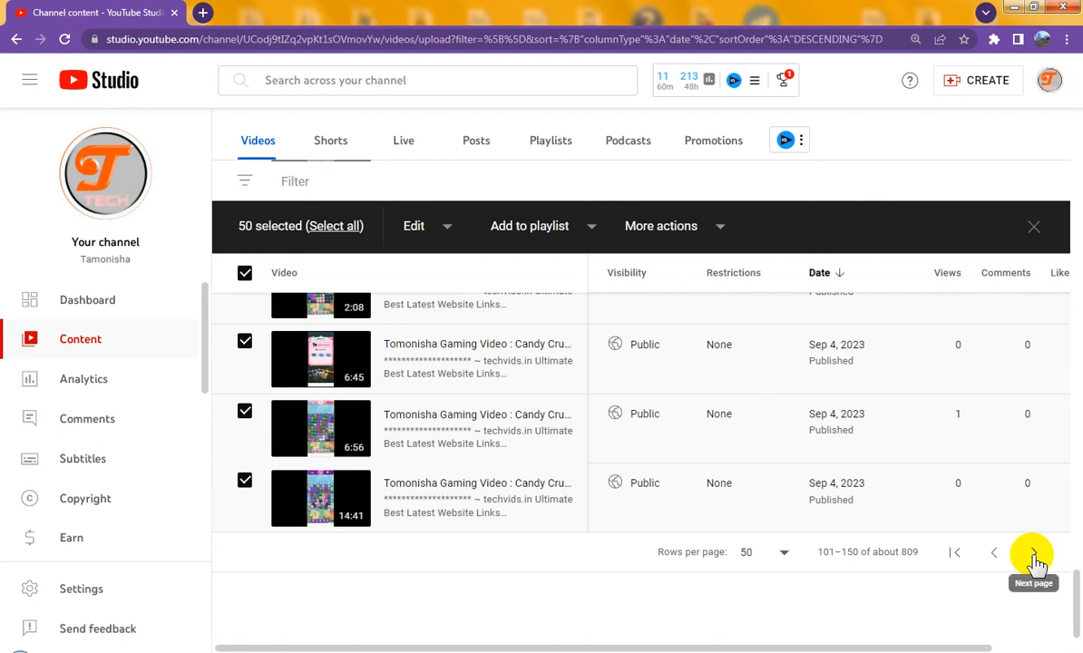
{"action": "left_click", "coordinate": [1035, 556]}
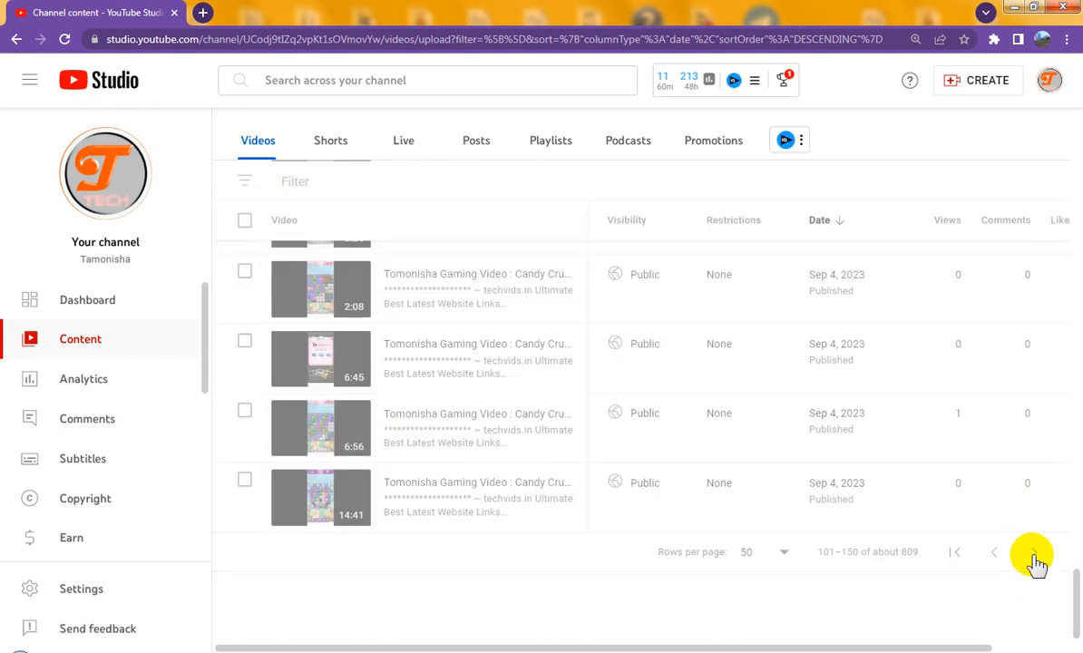
{"action": "left_click", "coordinate": [1035, 553]}
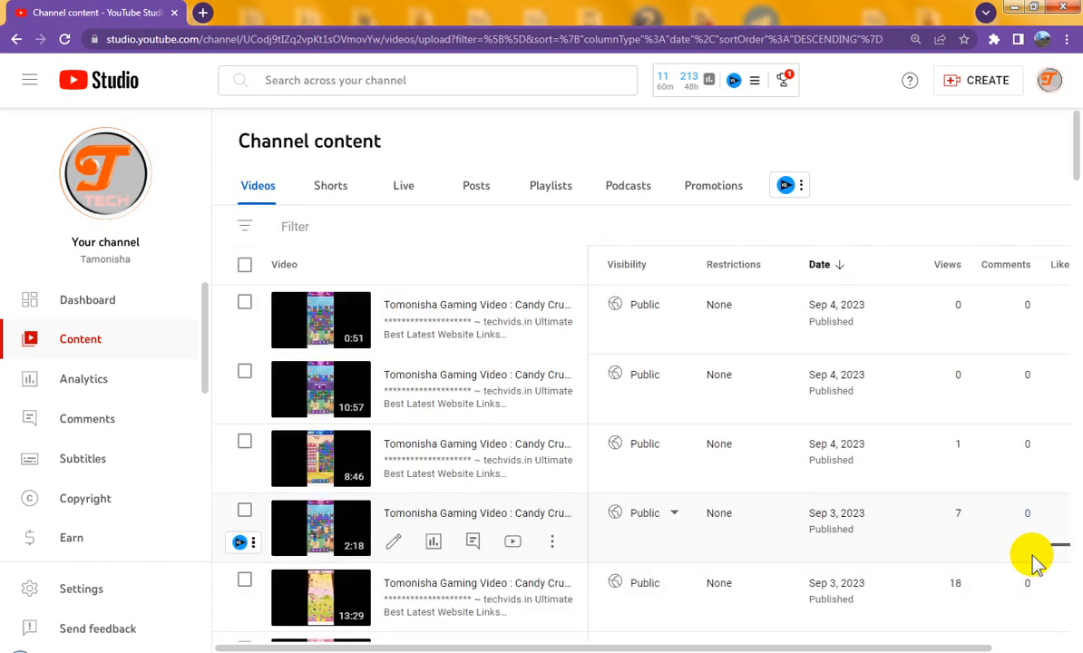
Bulk-update all videos on the fourth page with automatic chapters set to Allow, acknowledging the implications.
{"action": "left_click", "coordinate": [245, 267]}
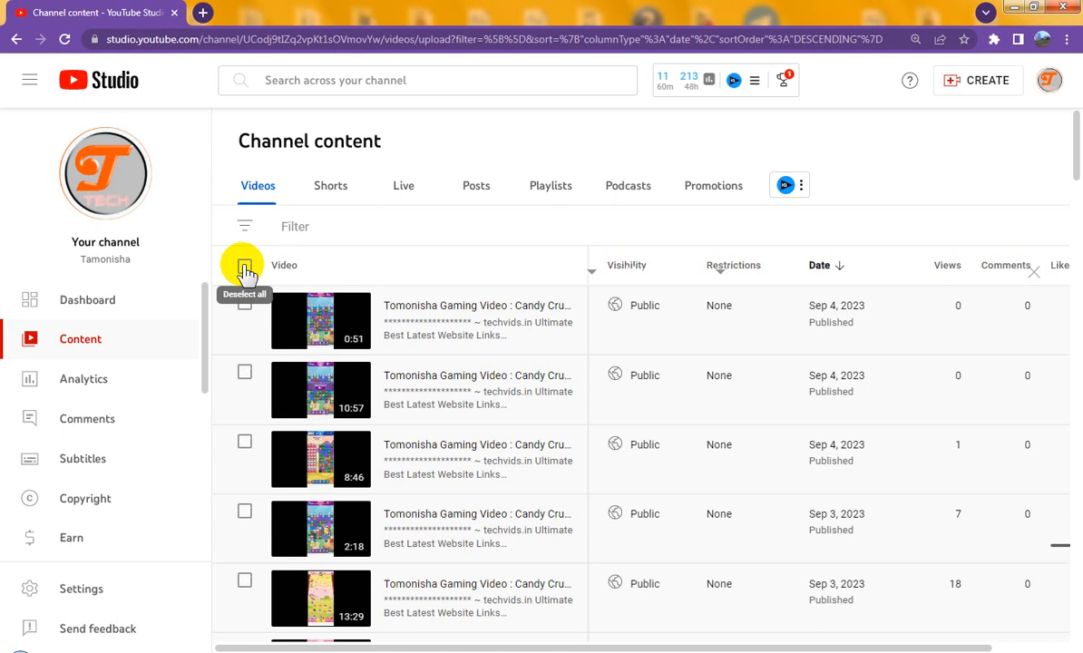
{"action": "left_click", "coordinate": [245, 269]}
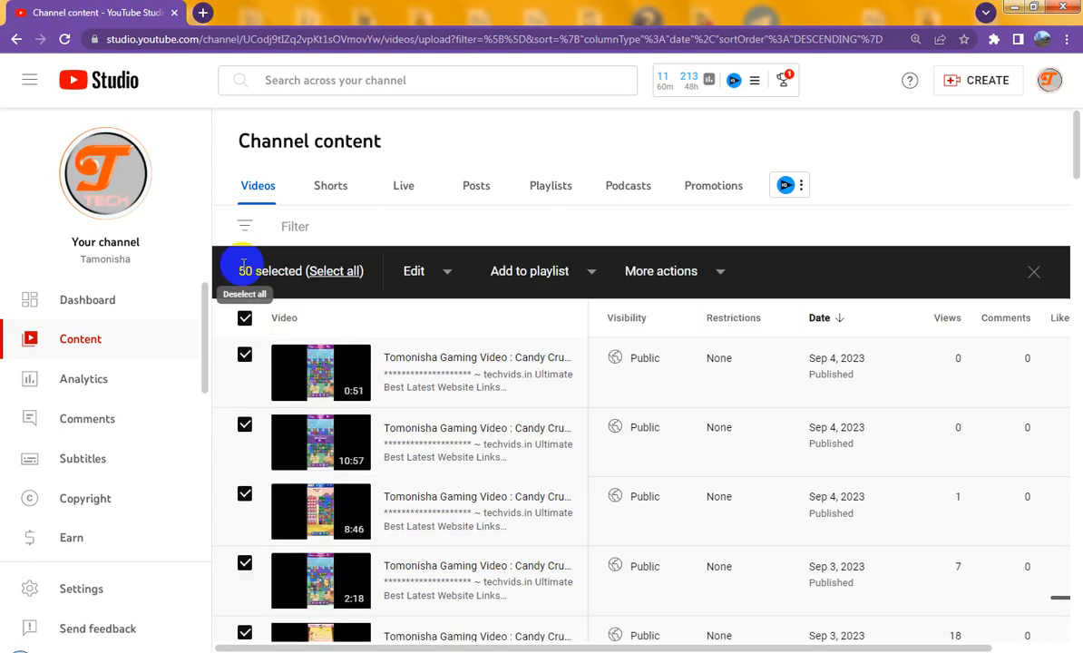
{"action": "left_click", "coordinate": [448, 274]}
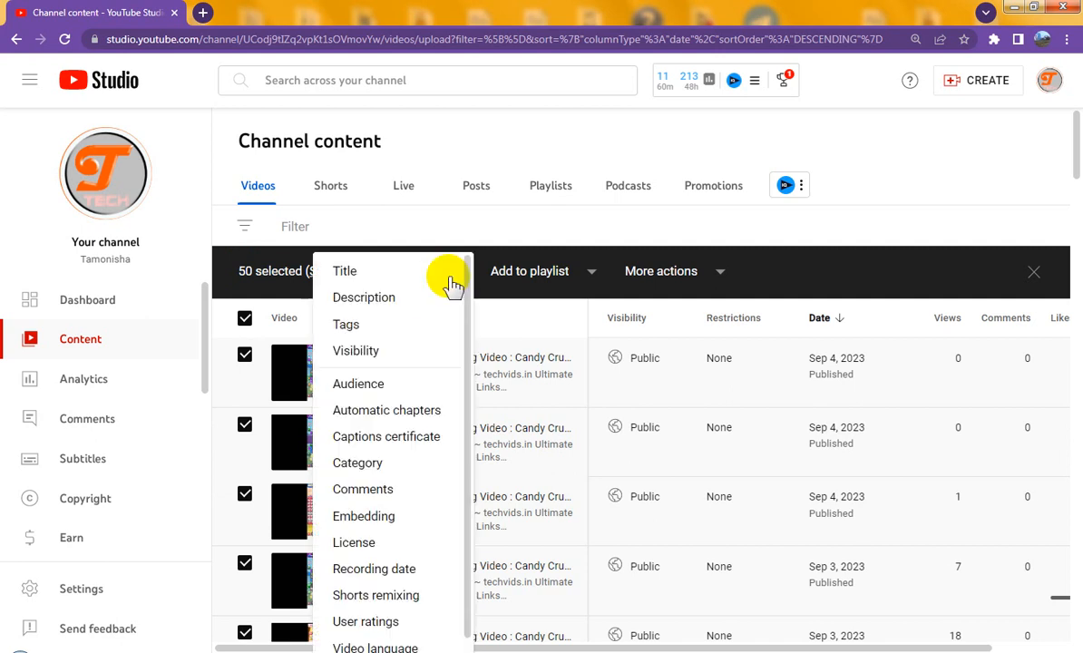
{"action": "left_click", "coordinate": [390, 411]}
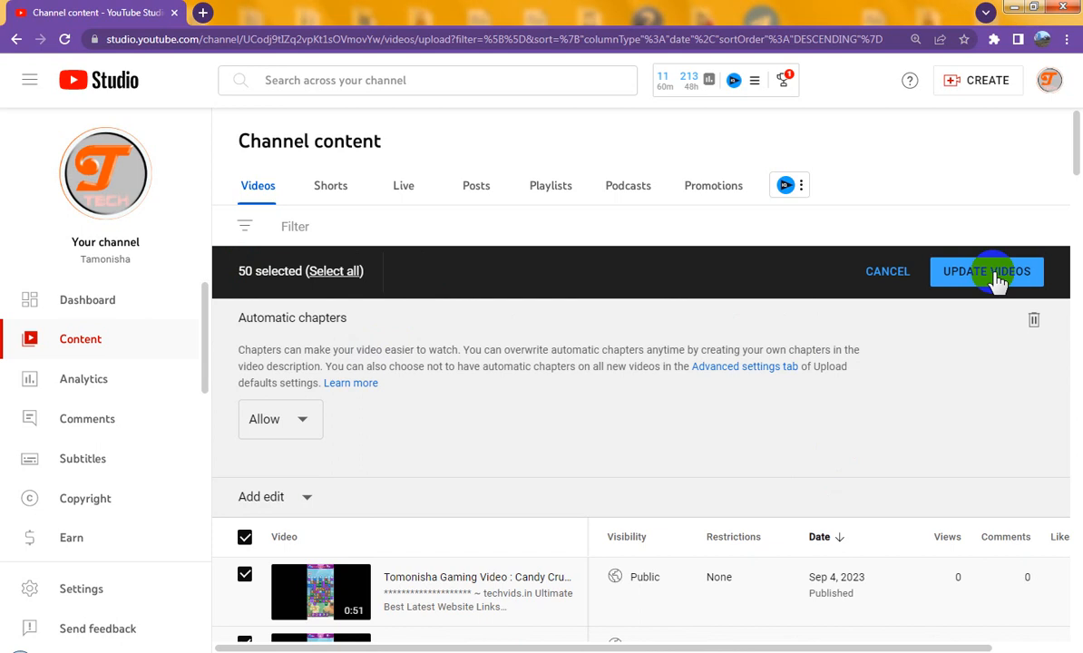
{"action": "left_click", "coordinate": [997, 277]}
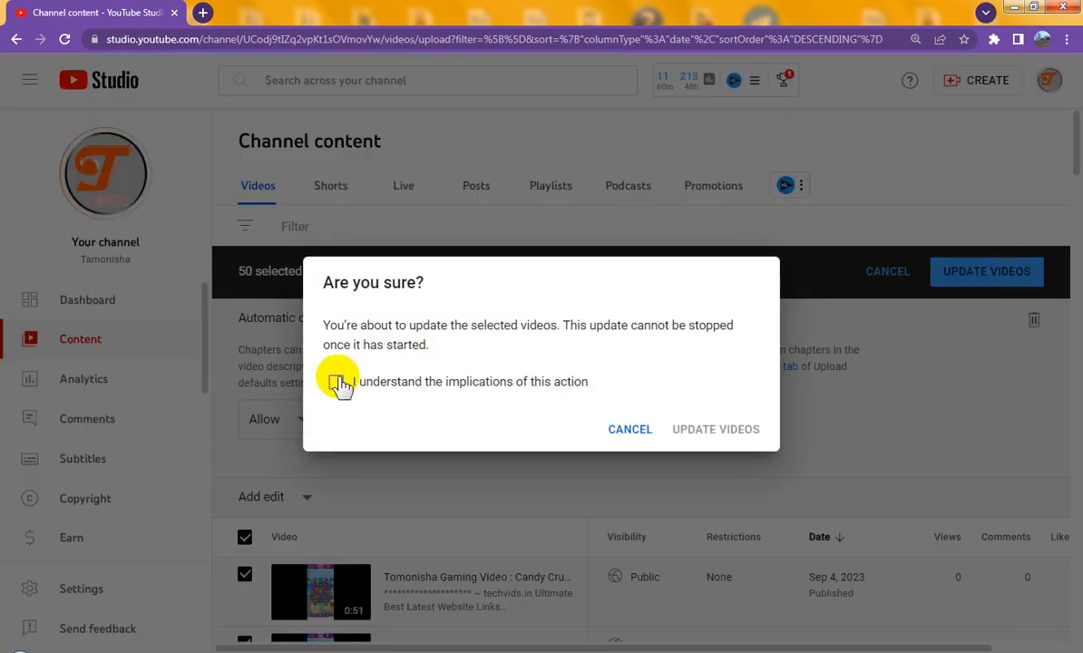
{"action": "left_click", "coordinate": [336, 385]}
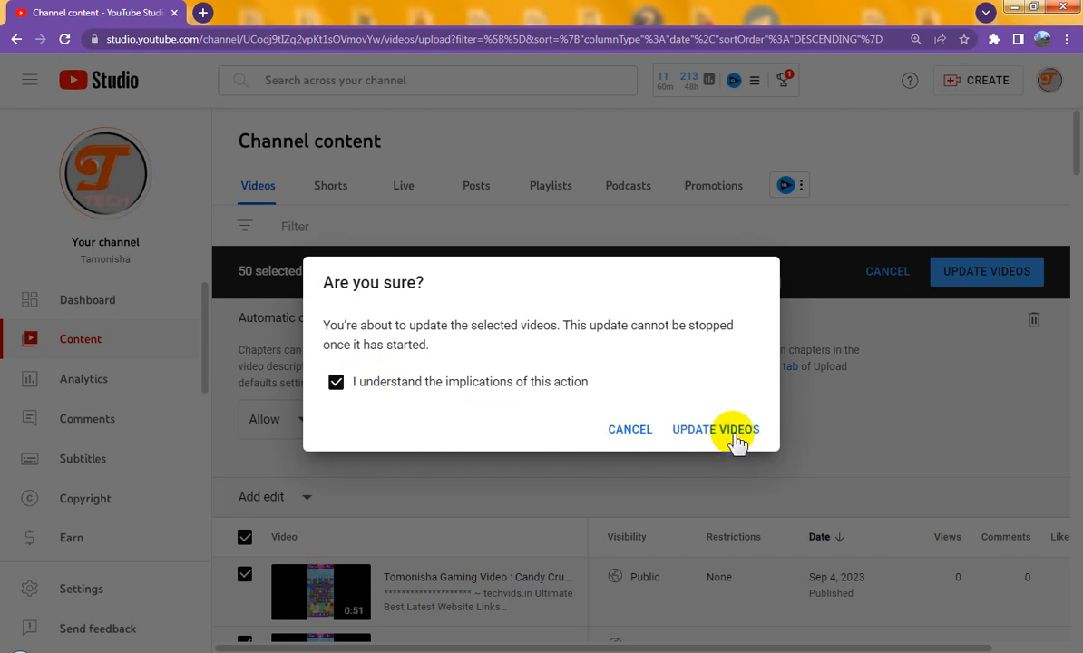
{"action": "left_click", "coordinate": [716, 430]}
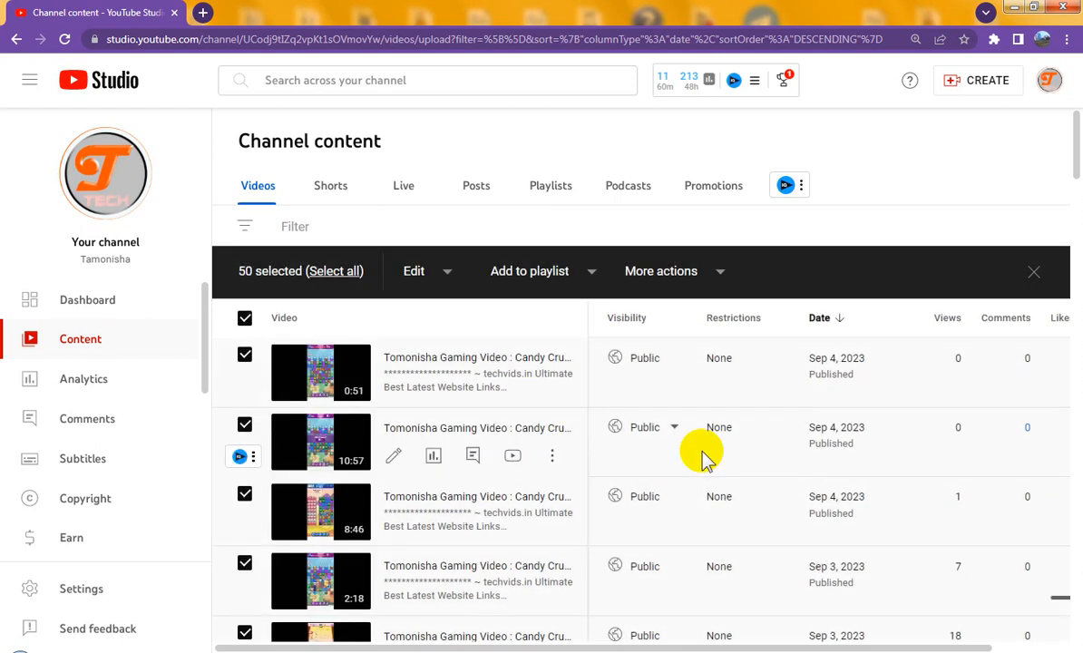
Go to the fifth page of the channel's video list.
{"action": "scroll", "coordinate": [725, 454], "scroll_direction": "down", "scroll_amount": 4}
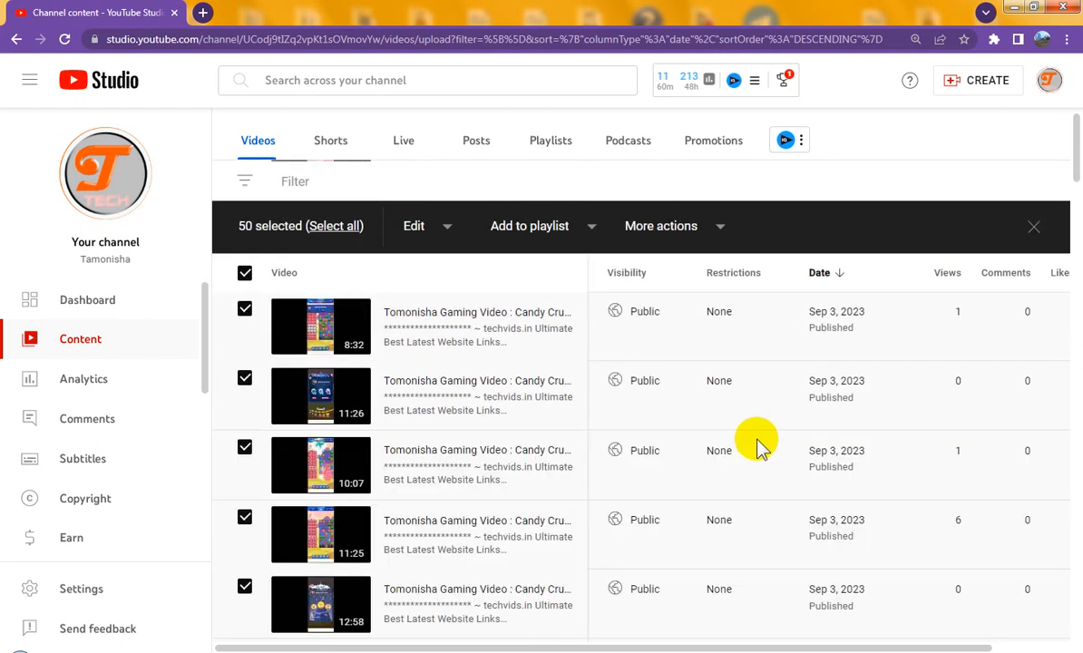
{"action": "scroll", "coordinate": [780, 465], "scroll_direction": "down", "scroll_amount": 20}
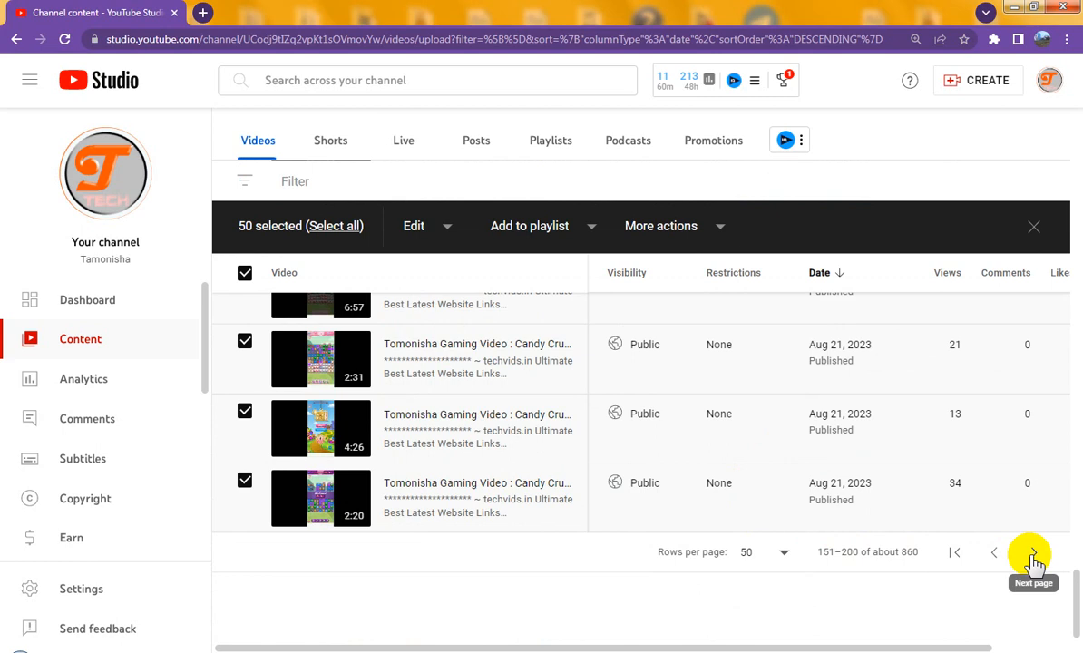
{"action": "left_click", "coordinate": [1034, 555]}
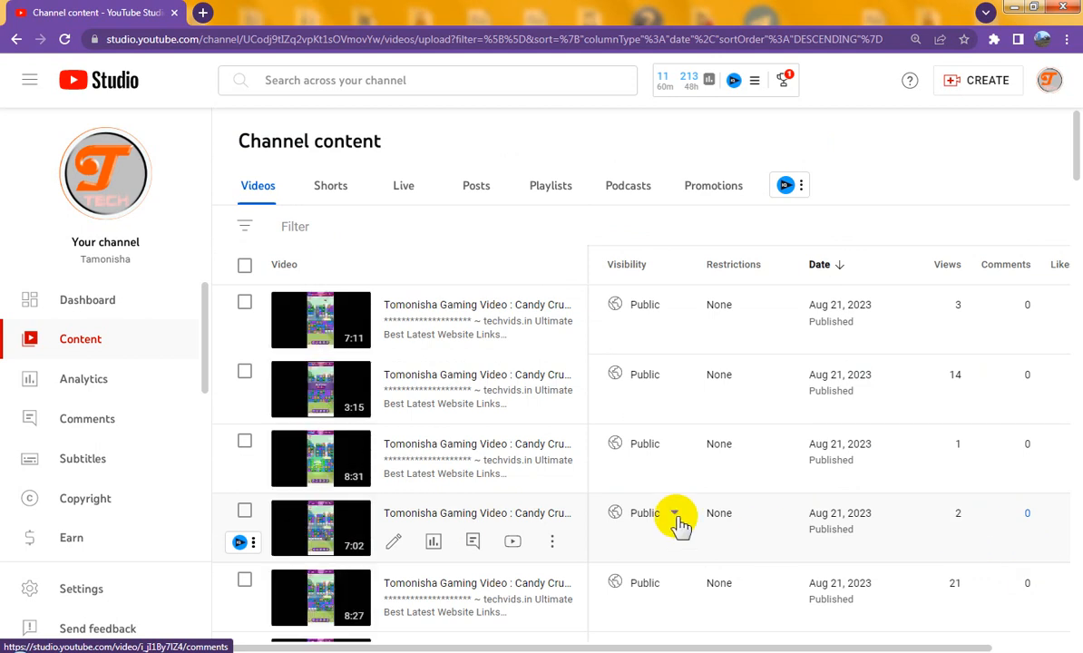
Bulk-update all videos on the fifth page with automatic chapters set to Allow, acknowledging the implications.
{"action": "left_click", "coordinate": [245, 268]}
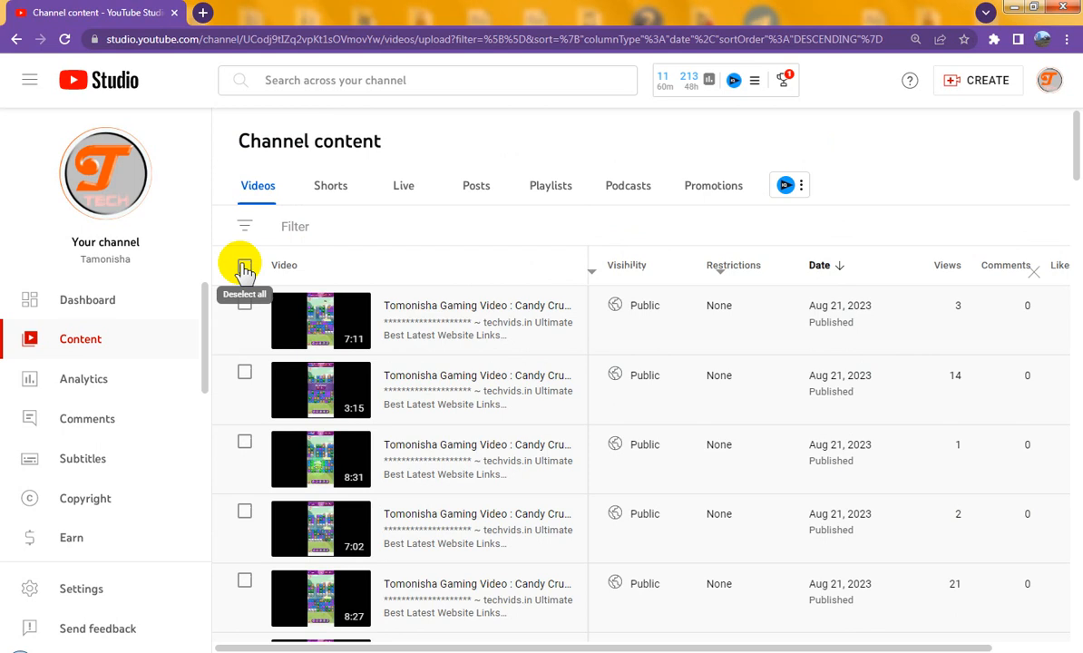
{"action": "left_click", "coordinate": [245, 269]}
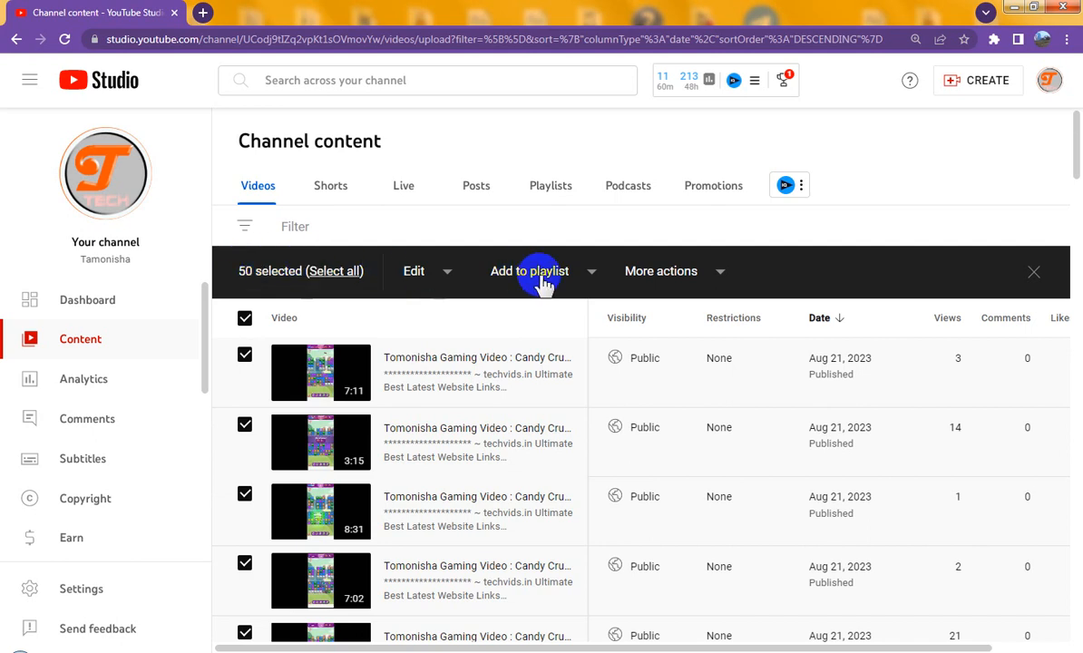
{"action": "left_click", "coordinate": [449, 274]}
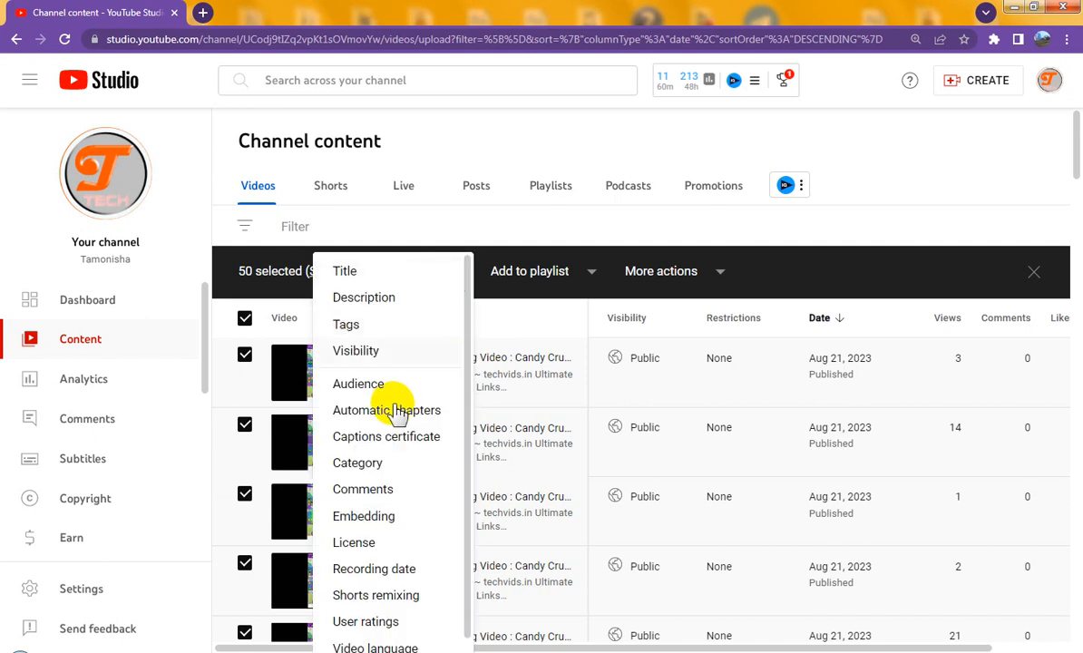
{"action": "left_click", "coordinate": [442, 407]}
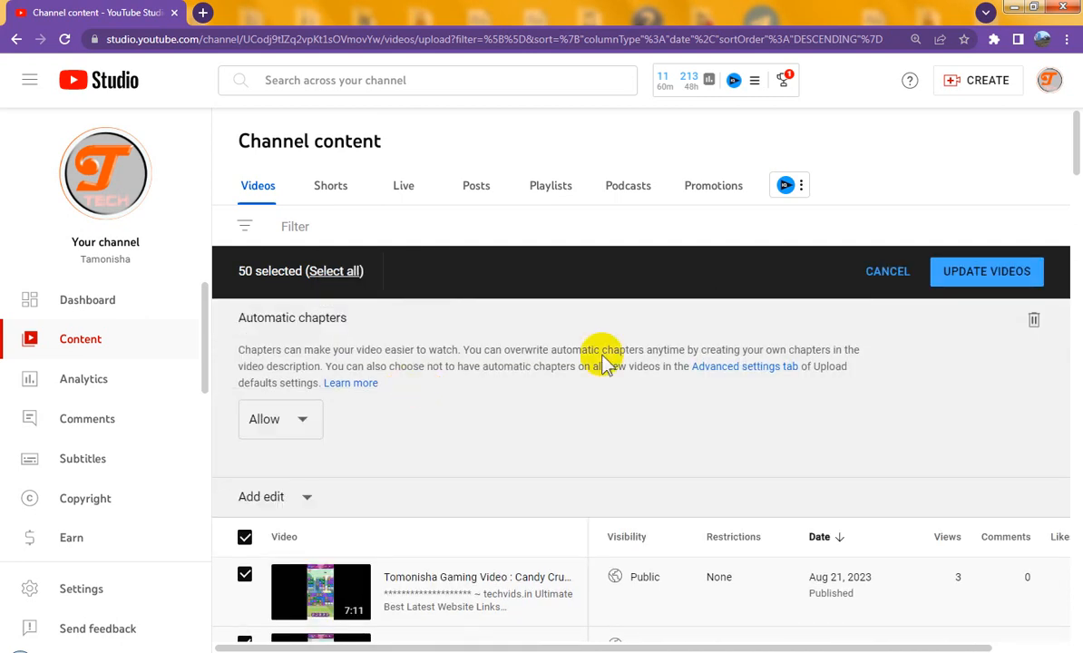
{"action": "left_click", "coordinate": [976, 286]}
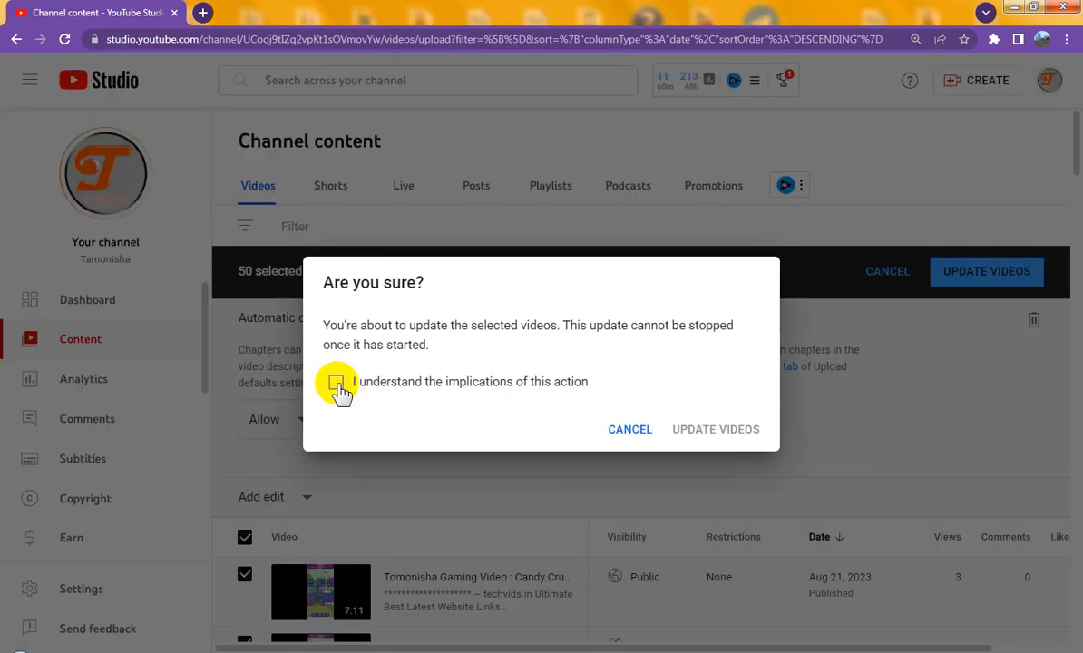
{"action": "left_click", "coordinate": [337, 384]}
{"action": "left_click", "coordinate": [723, 430]}
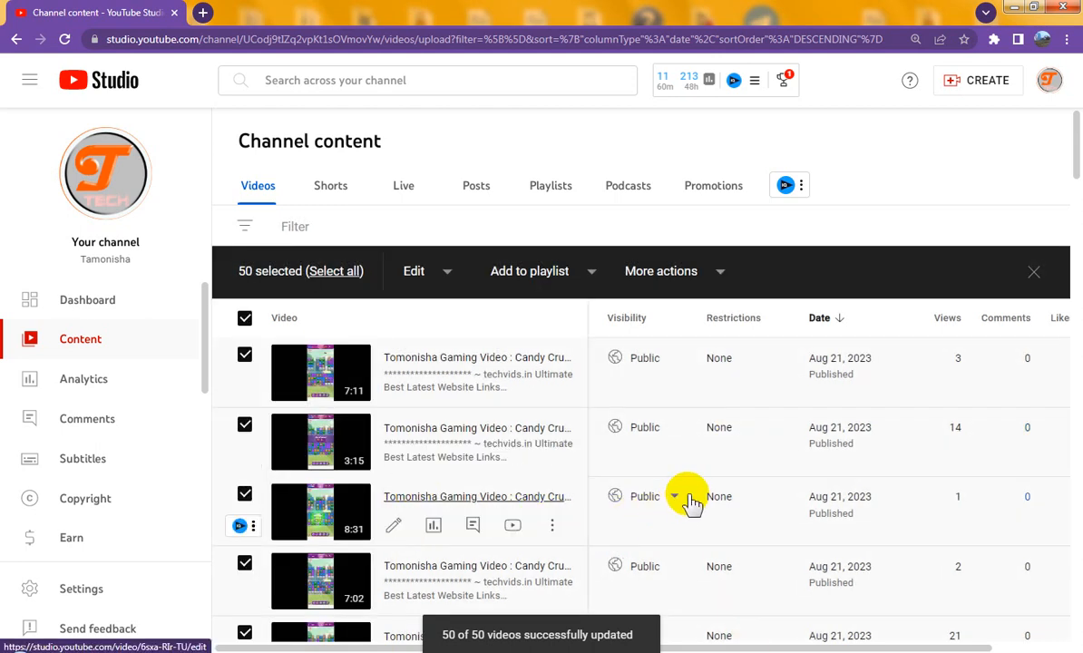
Go to the sixth page of the channel's video list.
{"action": "scroll", "coordinate": [689, 501], "scroll_direction": "down", "scroll_amount": 10}
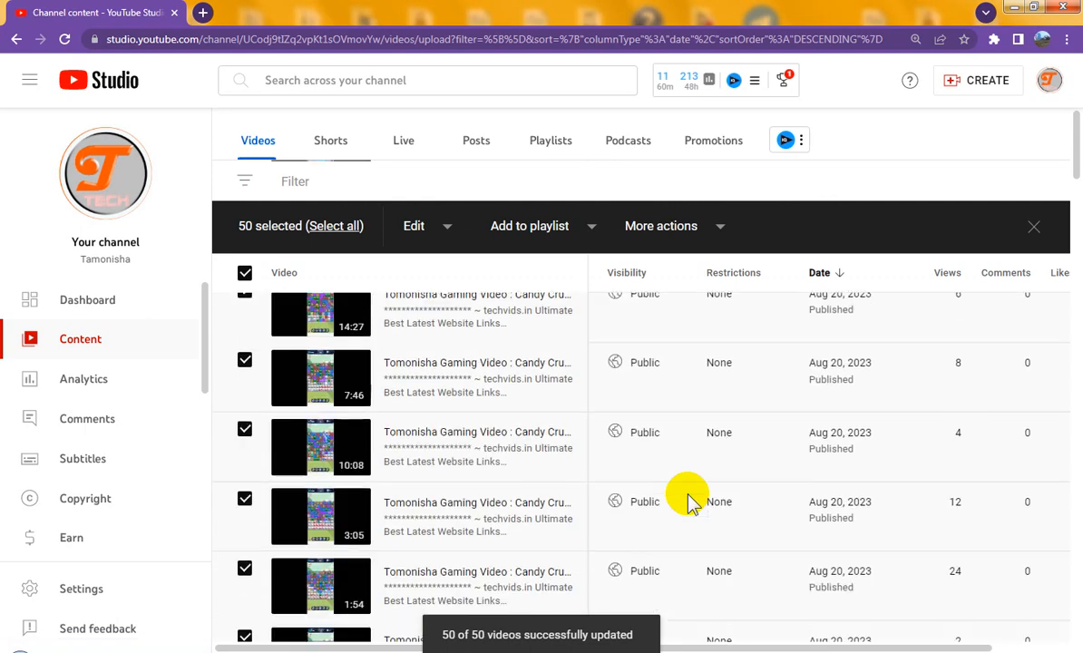
{"action": "scroll", "coordinate": [690, 502], "scroll_direction": "down", "scroll_amount": 5}
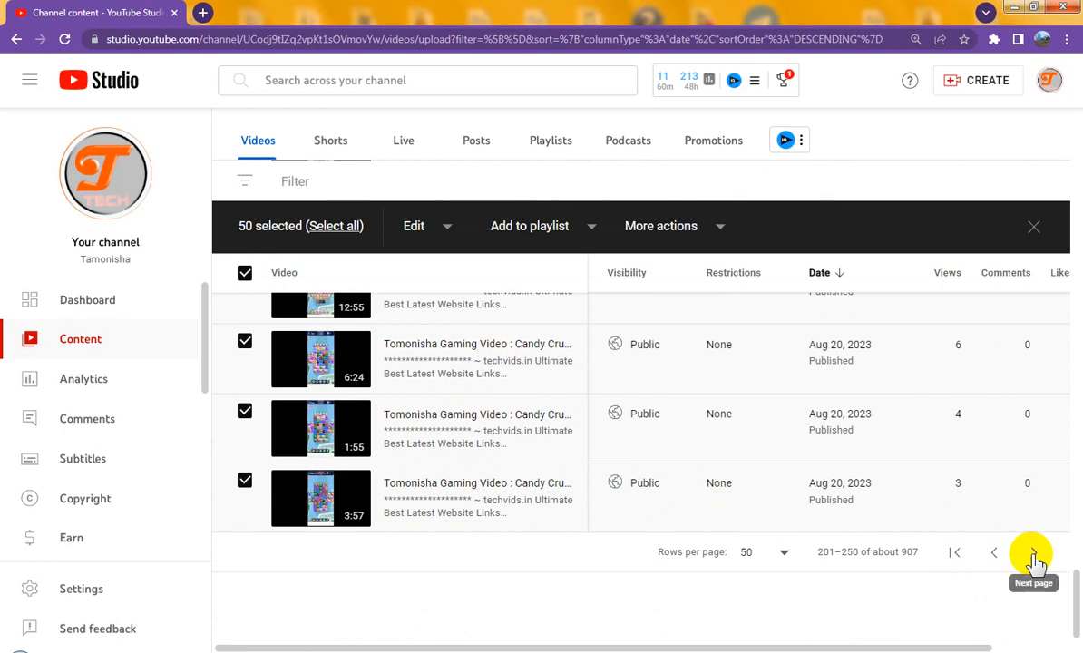
{"action": "left_click", "coordinate": [1033, 554]}
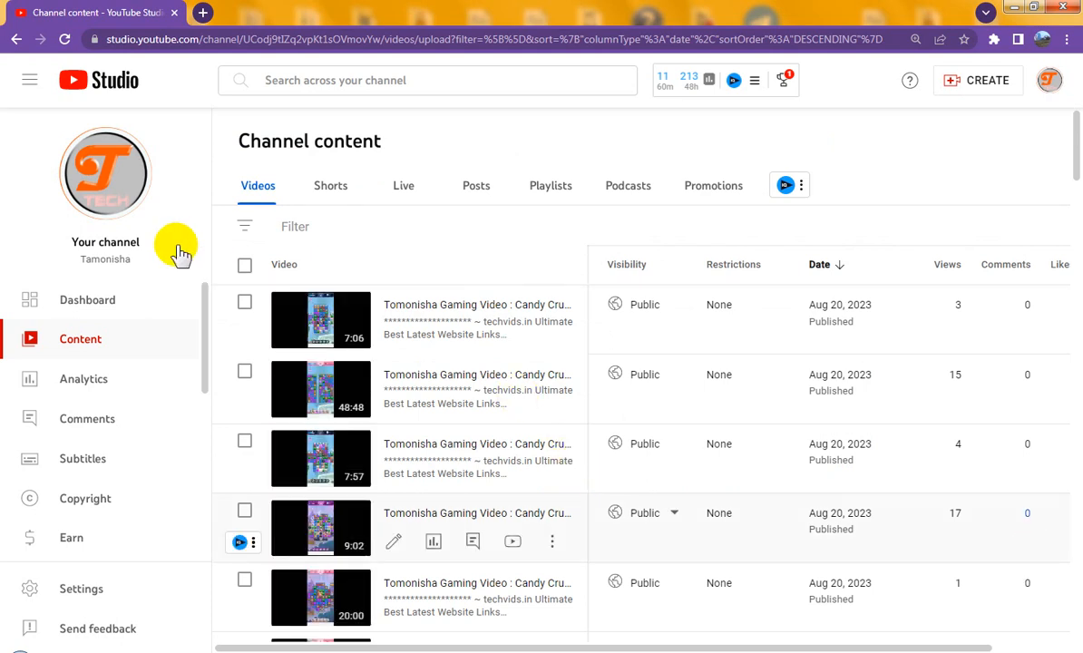
Bulk-update all videos on the sixth page with automatic chapters set to Allow, acknowledging the implications.
{"action": "left_click", "coordinate": [245, 268]}
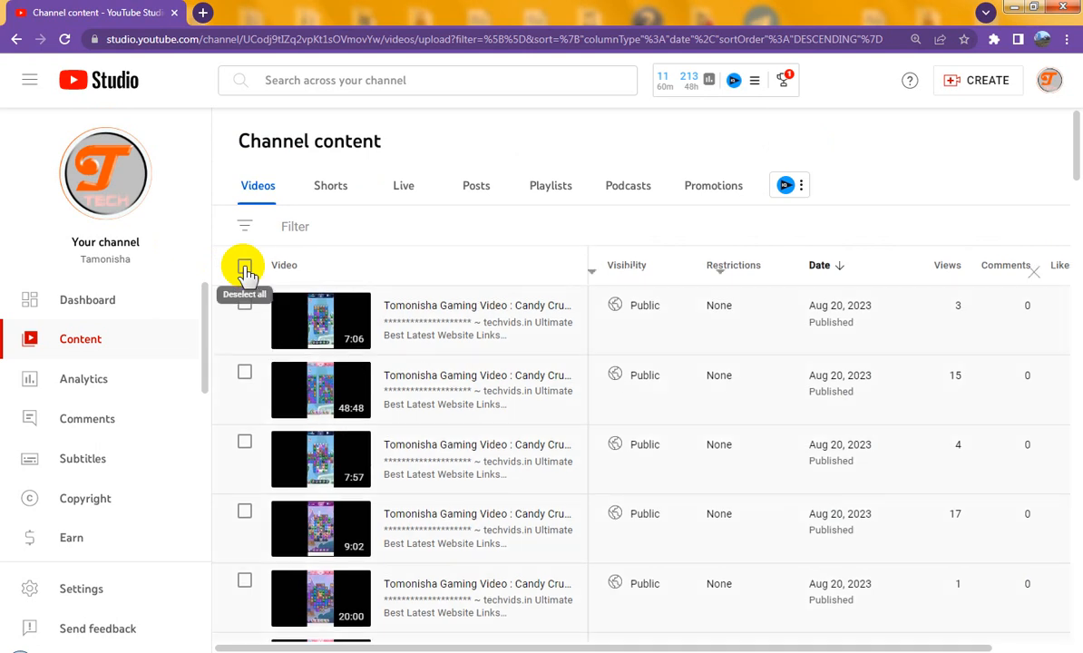
{"action": "left_click", "coordinate": [245, 269]}
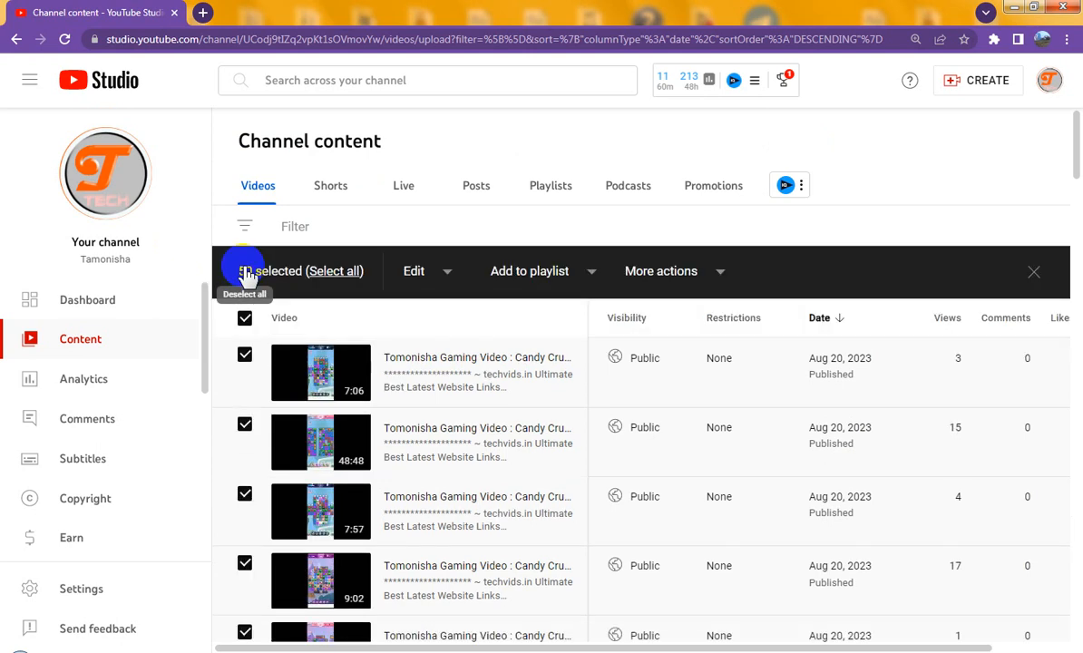
{"action": "left_click", "coordinate": [448, 274]}
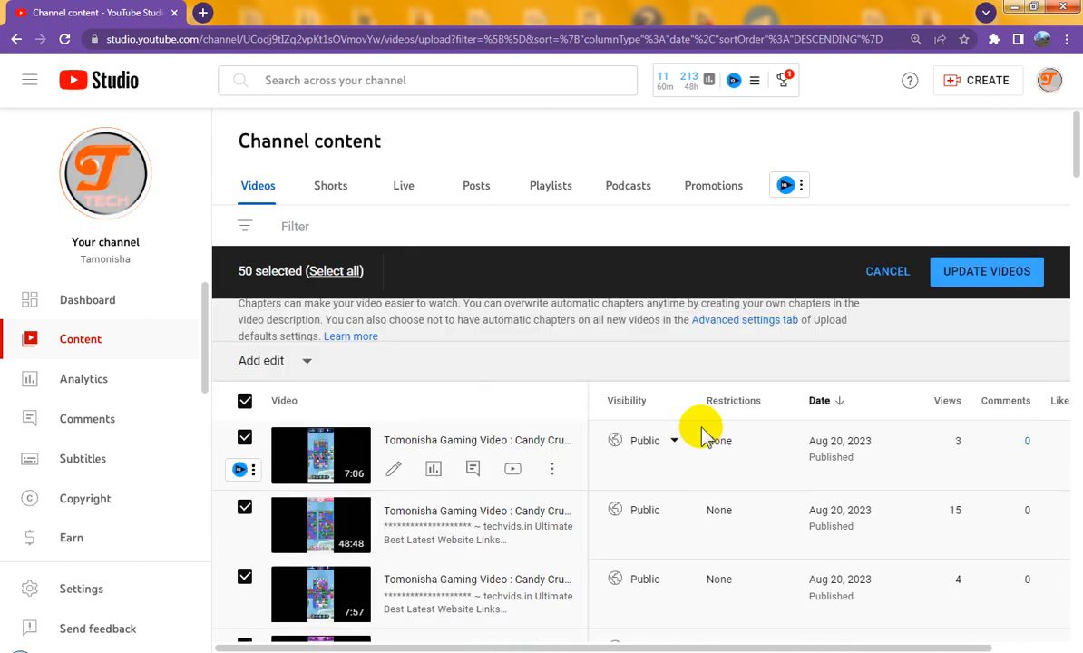
{"action": "left_click", "coordinate": [993, 274]}
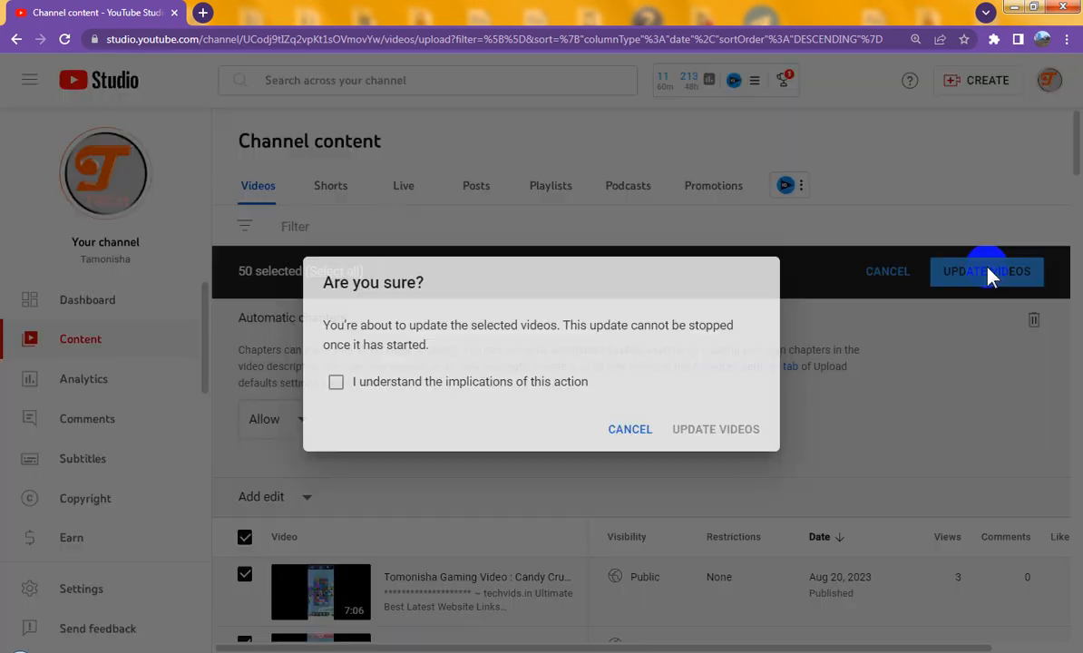
{"action": "left_click", "coordinate": [343, 384]}
{"action": "left_click", "coordinate": [715, 429]}
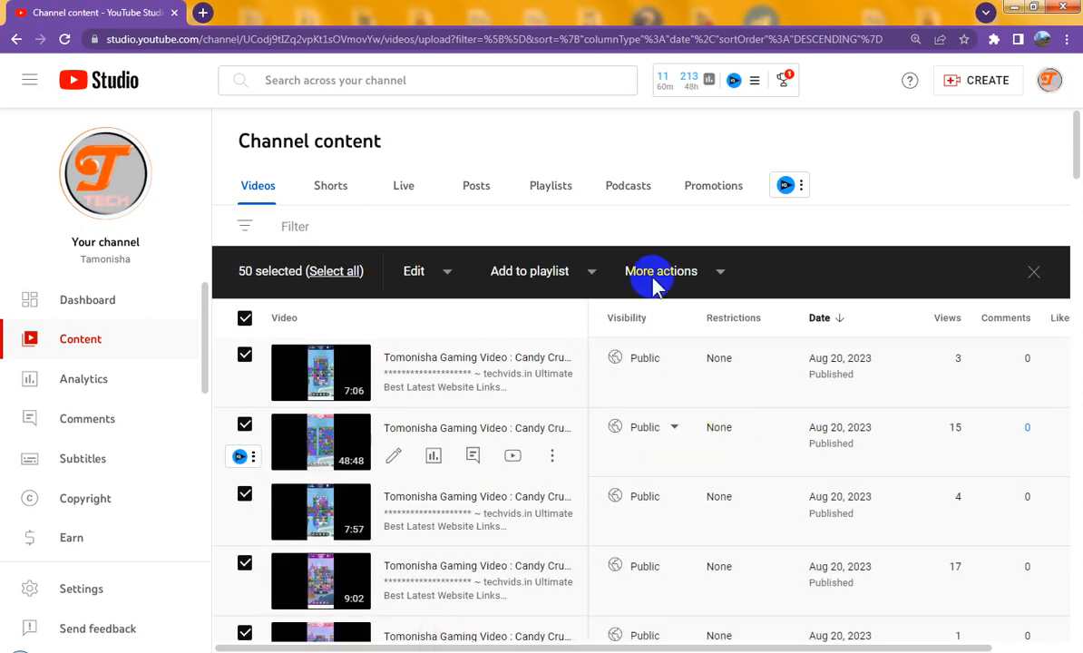
Go to the seventh page of the channel's video list.
{"action": "scroll", "coordinate": [737, 479], "scroll_direction": "down", "scroll_amount": 2}
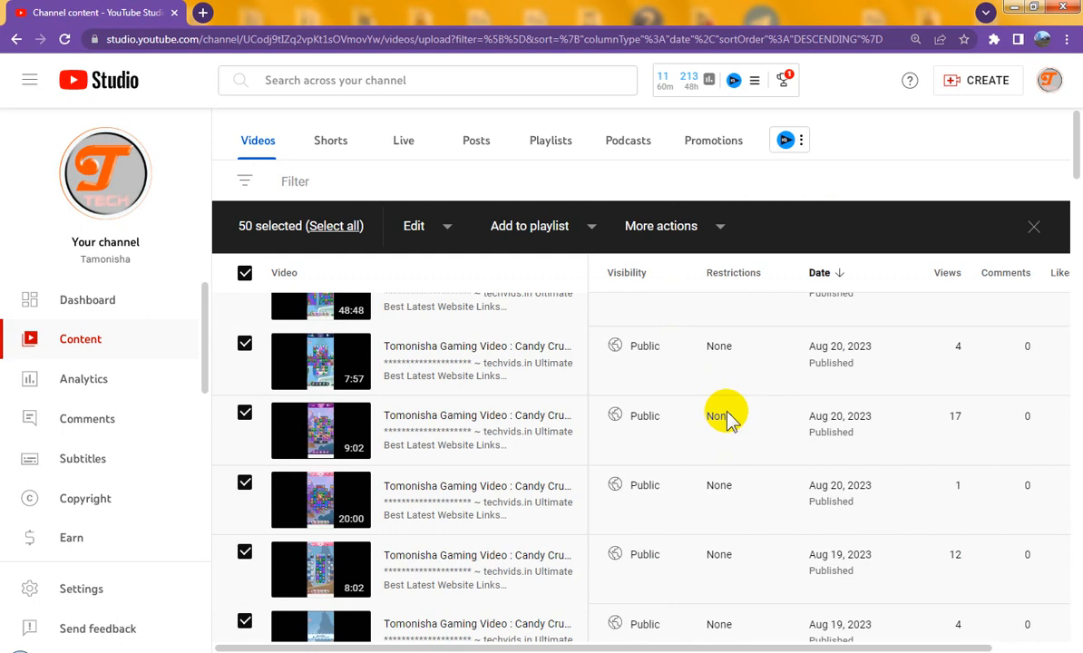
{"action": "scroll", "coordinate": [726, 419], "scroll_direction": "down", "scroll_amount": 8}
{"action": "scroll", "coordinate": [730, 418], "scroll_direction": "down", "scroll_amount": 5}
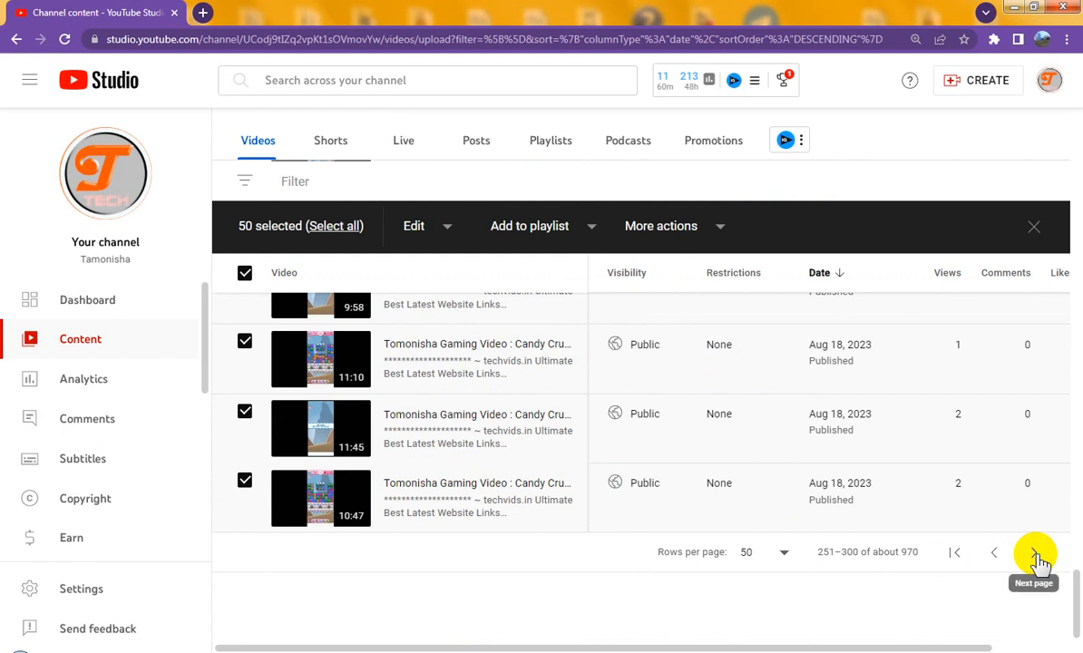
{"action": "left_click", "coordinate": [1036, 554]}
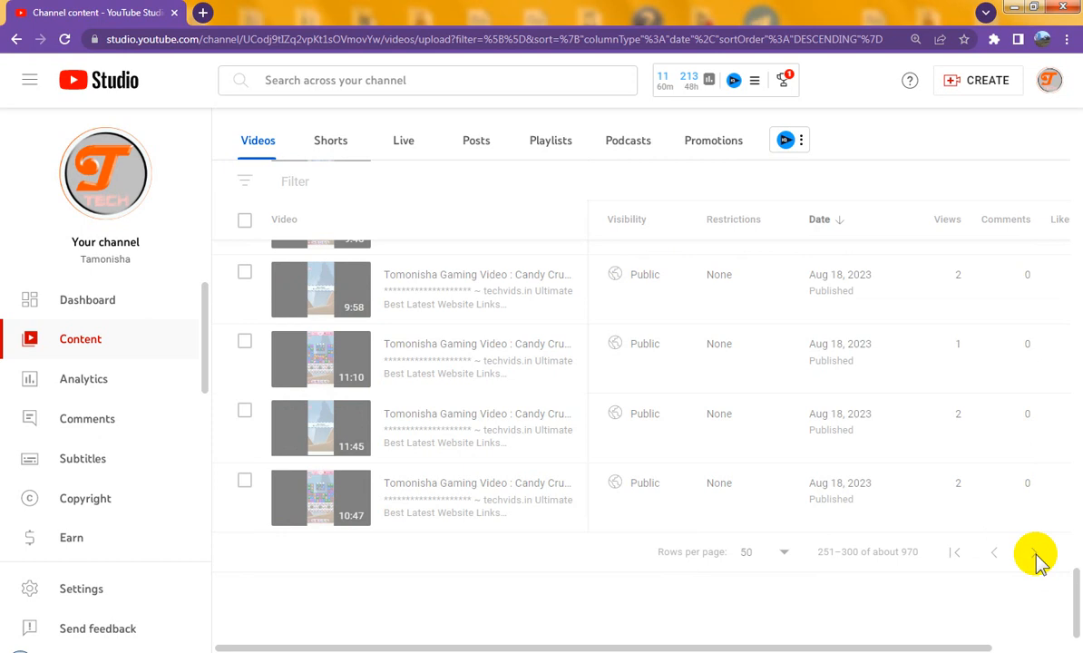
{"action": "left_click", "coordinate": [1035, 554]}
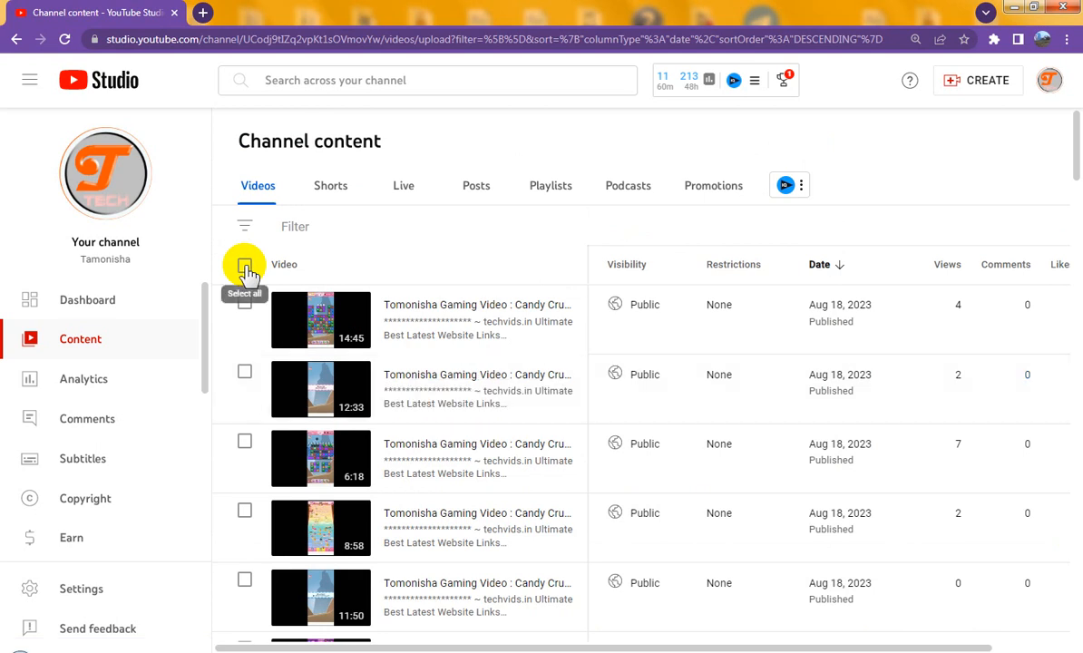
Bulk-update all videos on the seventh page with automatic chapters set to Allow, acknowledging the implications.
{"action": "left_click", "coordinate": [245, 267]}
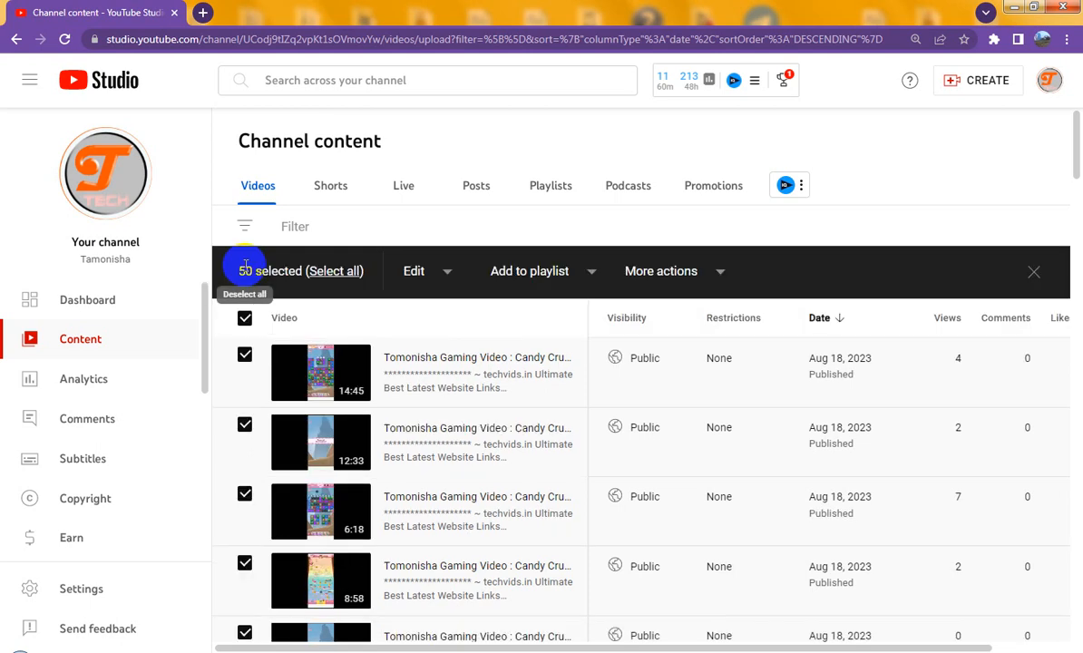
{"action": "left_click", "coordinate": [449, 274]}
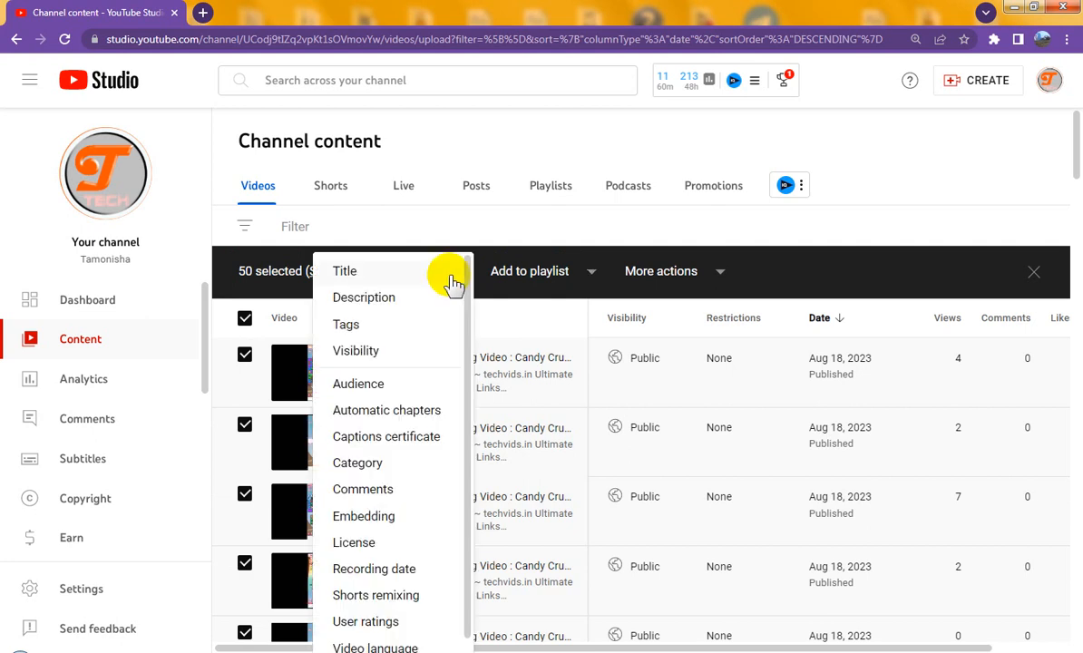
{"action": "left_click", "coordinate": [405, 413]}
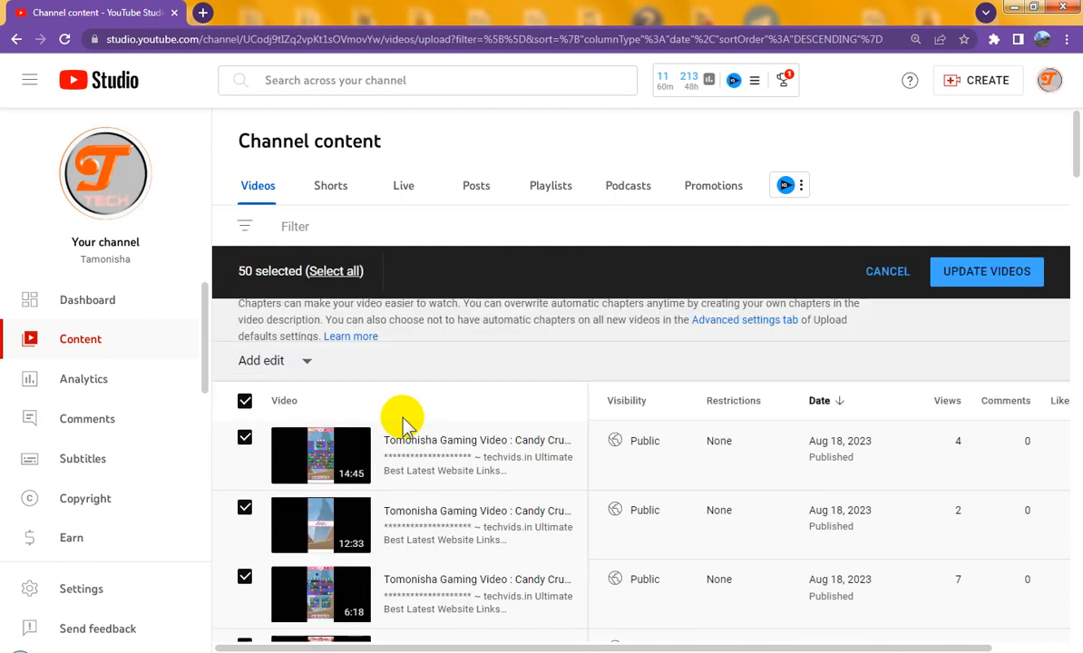
{"action": "left_click", "coordinate": [987, 279]}
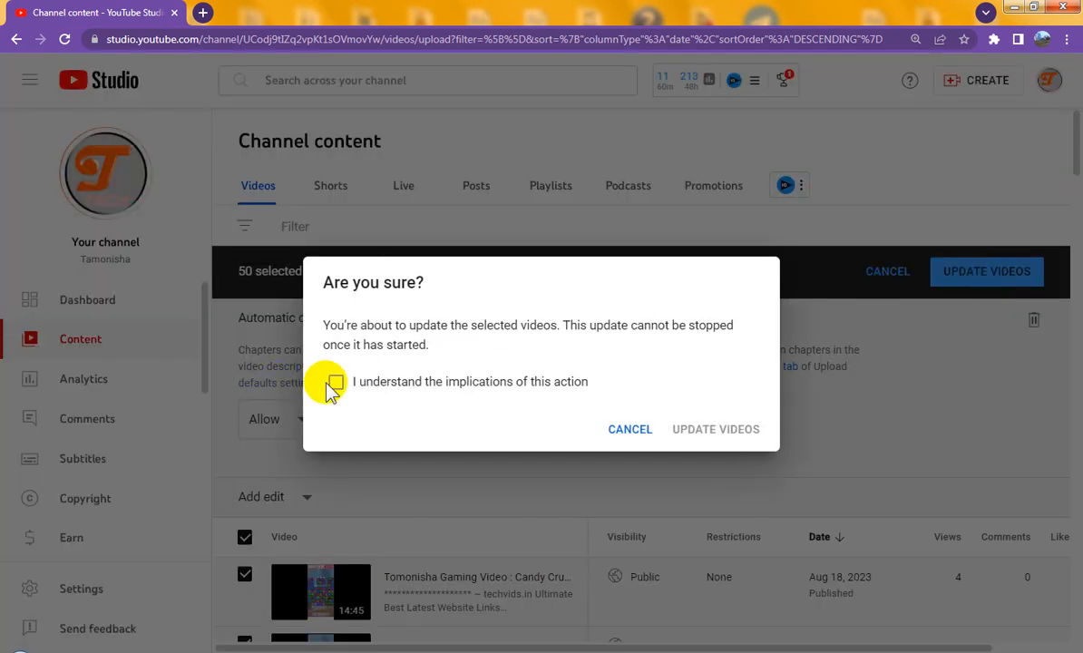
{"action": "left_click", "coordinate": [337, 382]}
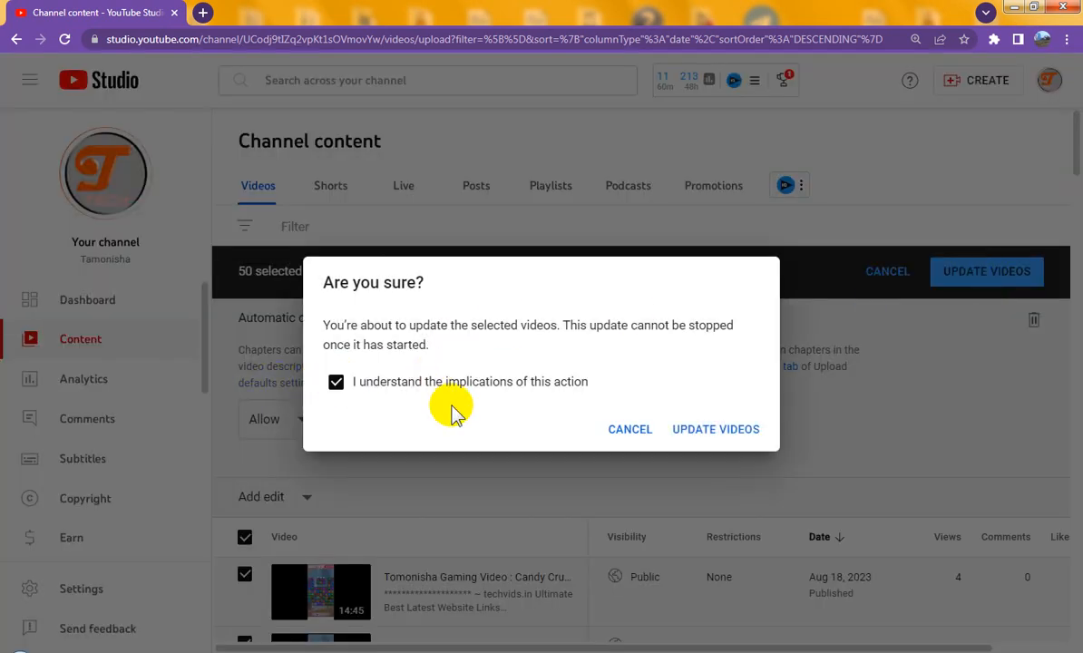
{"action": "left_click", "coordinate": [727, 436]}
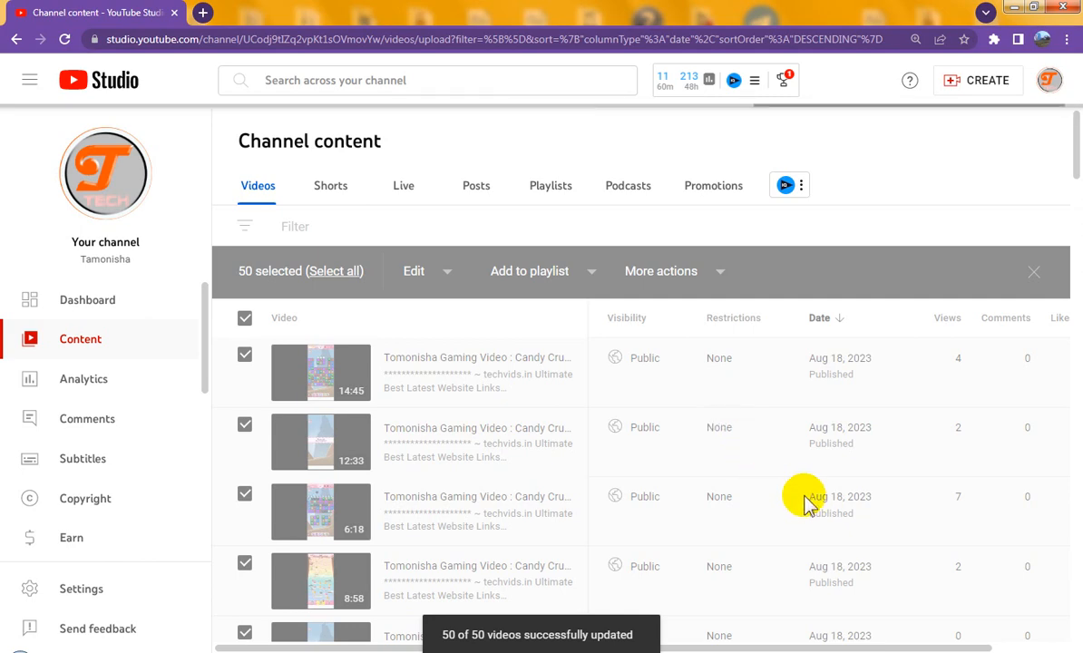
Go to the eighth page of the channel's video list.
{"action": "scroll", "coordinate": [805, 499], "scroll_direction": "down", "scroll_amount": 10}
{"action": "scroll", "coordinate": [816, 494], "scroll_direction": "down", "scroll_amount": 10}
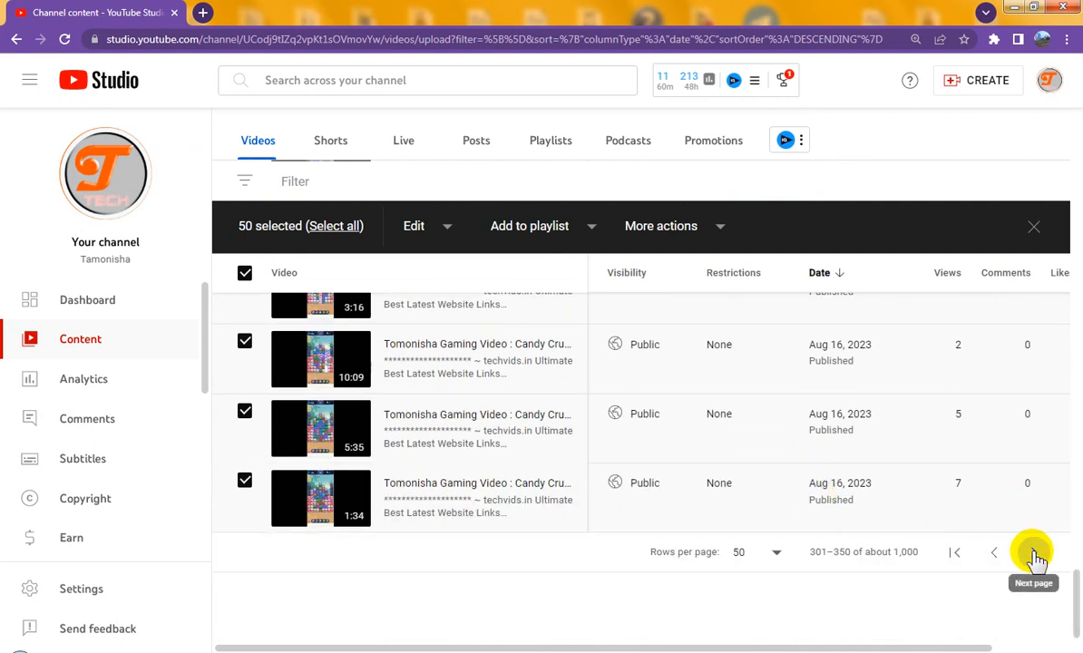
{"action": "left_click", "coordinate": [1036, 553]}
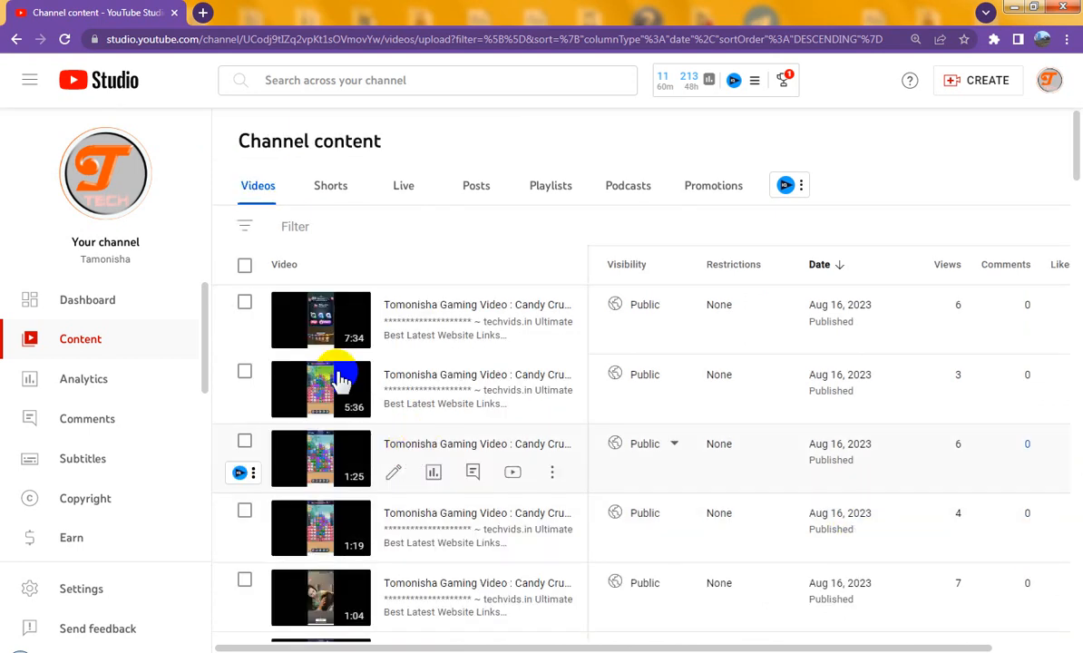
Bulk-update all videos on the eighth page with automatic chapters set to Allow, acknowledging the implications.
{"action": "left_click", "coordinate": [245, 267]}
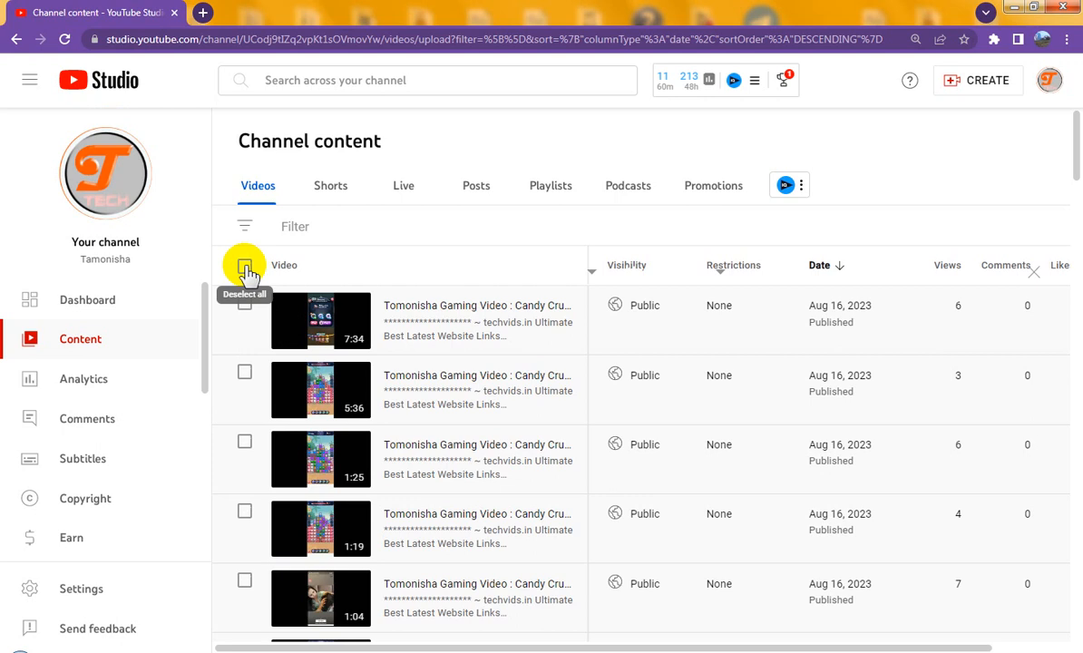
{"action": "left_click", "coordinate": [245, 268]}
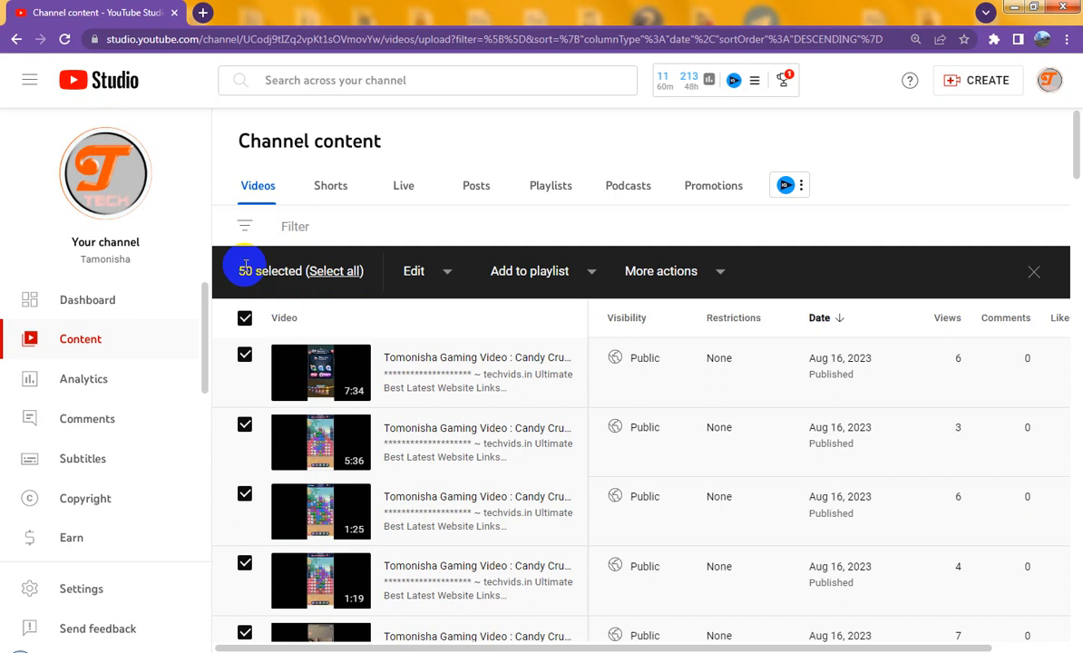
{"action": "left_click", "coordinate": [448, 278]}
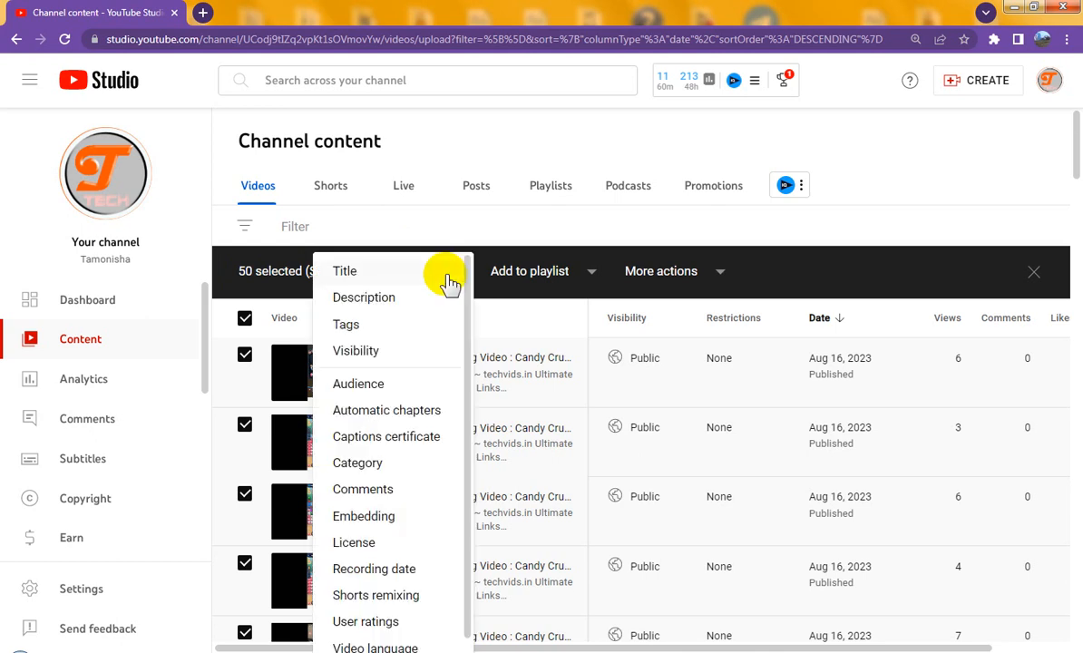
{"action": "left_click", "coordinate": [390, 413]}
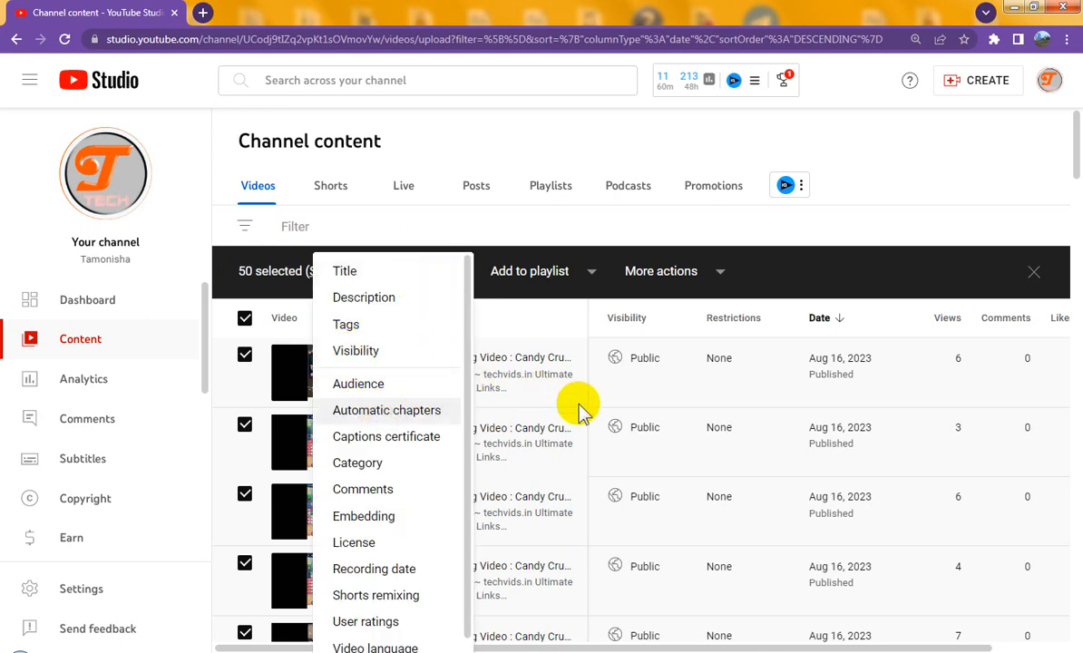
{"action": "left_click", "coordinate": [987, 275]}
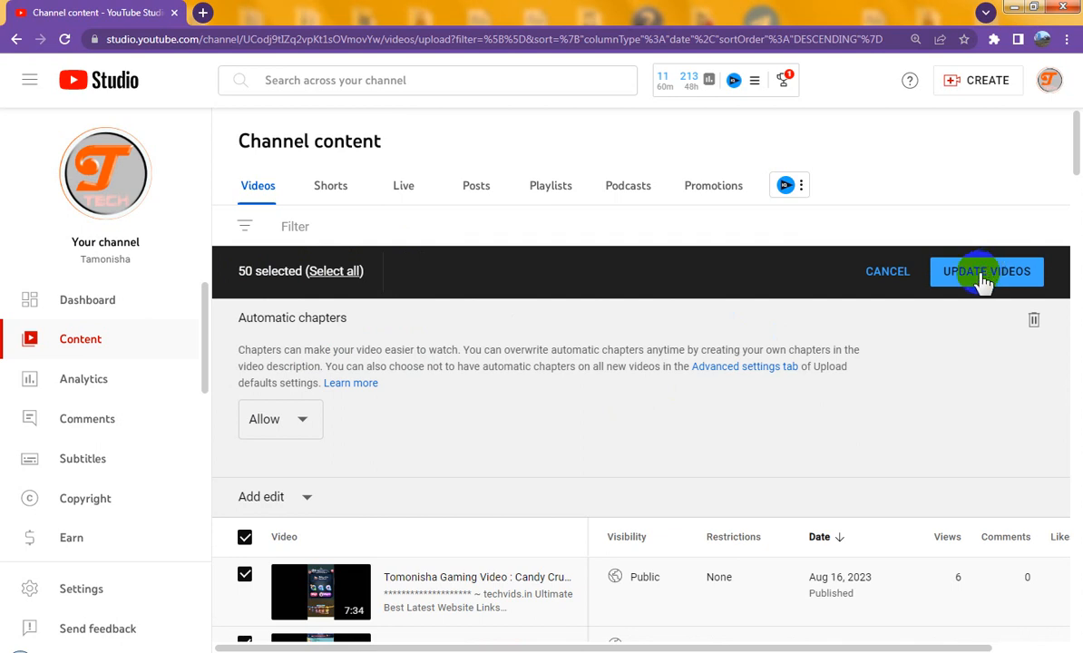
{"action": "left_click", "coordinate": [985, 279]}
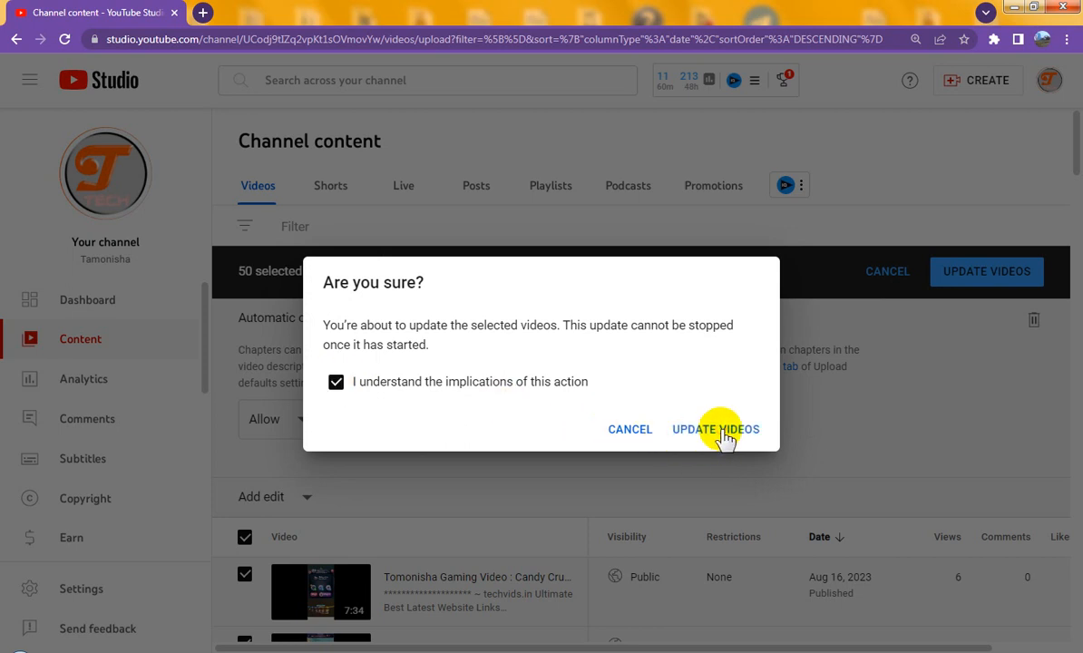
{"action": "left_click", "coordinate": [724, 432]}
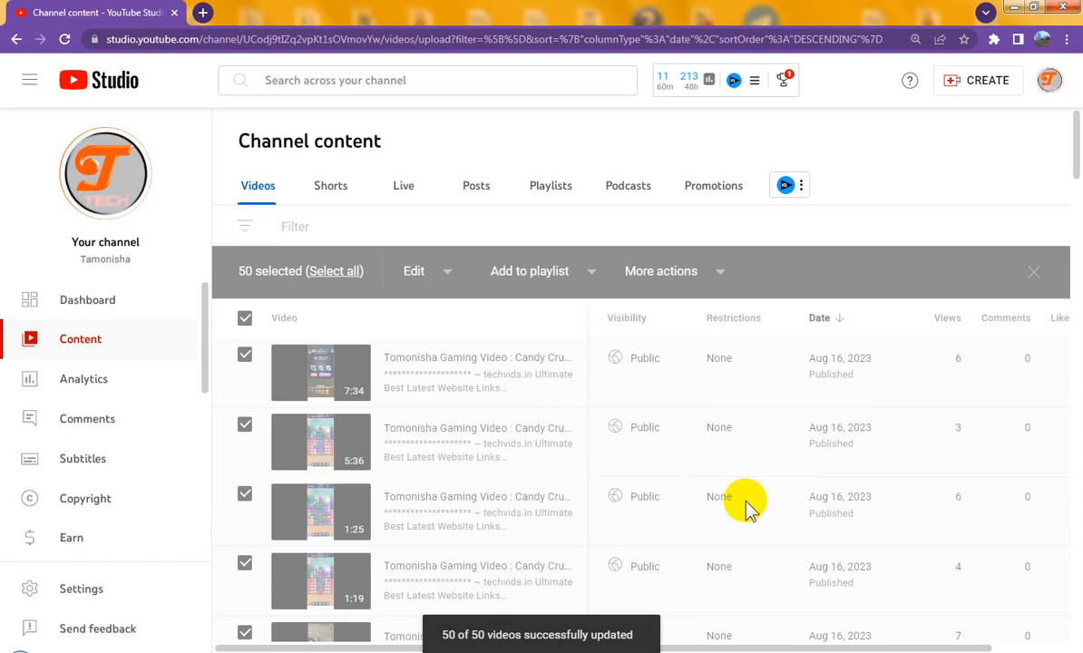
Go to the ninth page of the channel's video list.
{"action": "scroll", "coordinate": [746, 508], "scroll_direction": "down", "scroll_amount": 3}
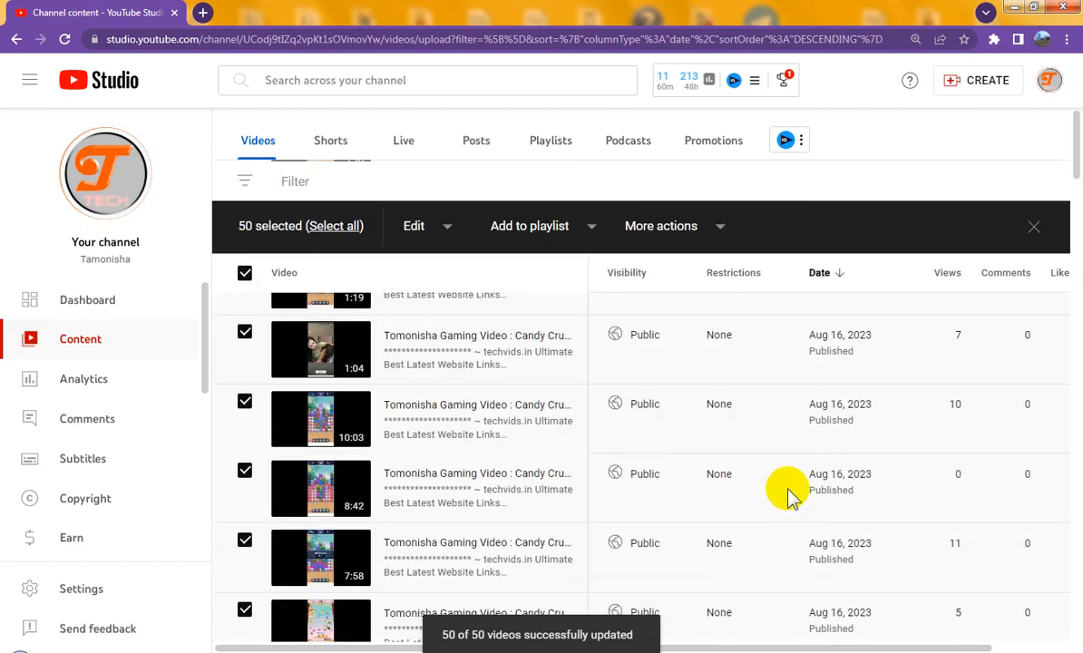
{"action": "scroll", "coordinate": [889, 479], "scroll_direction": "down", "scroll_amount": 5}
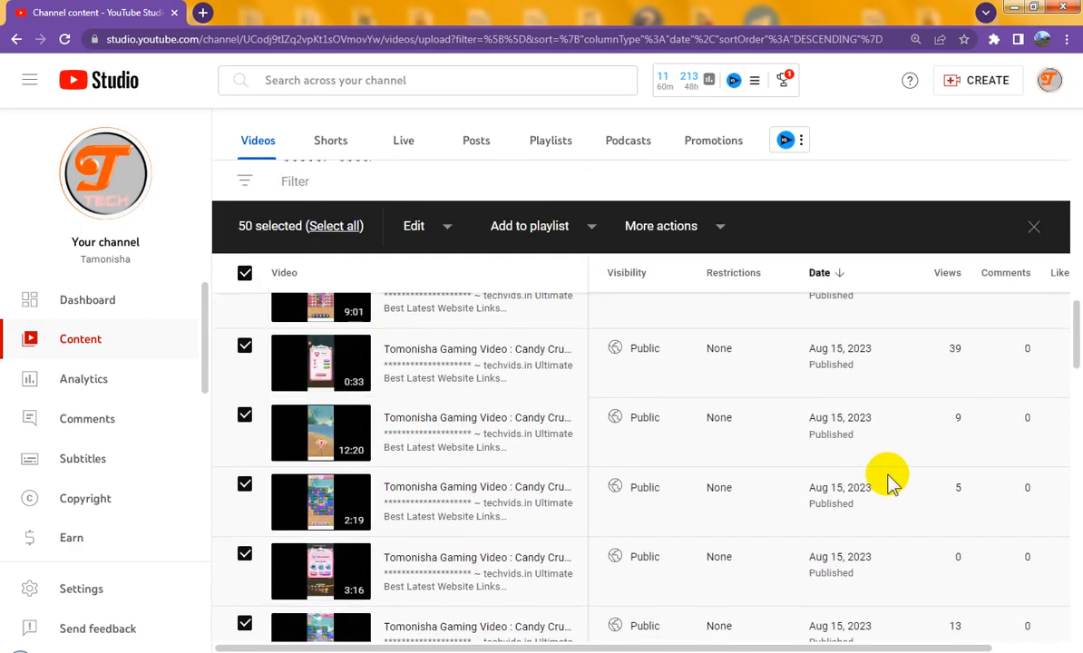
{"action": "scroll", "coordinate": [889, 479], "scroll_direction": "down", "scroll_amount": 10}
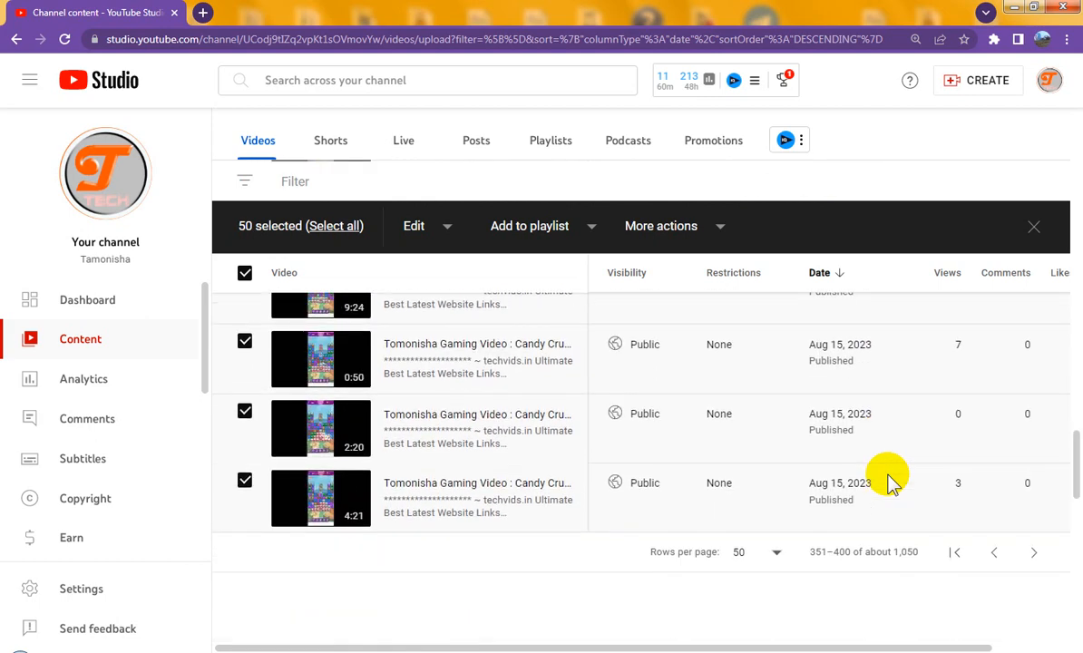
{"action": "left_click", "coordinate": [1037, 555]}
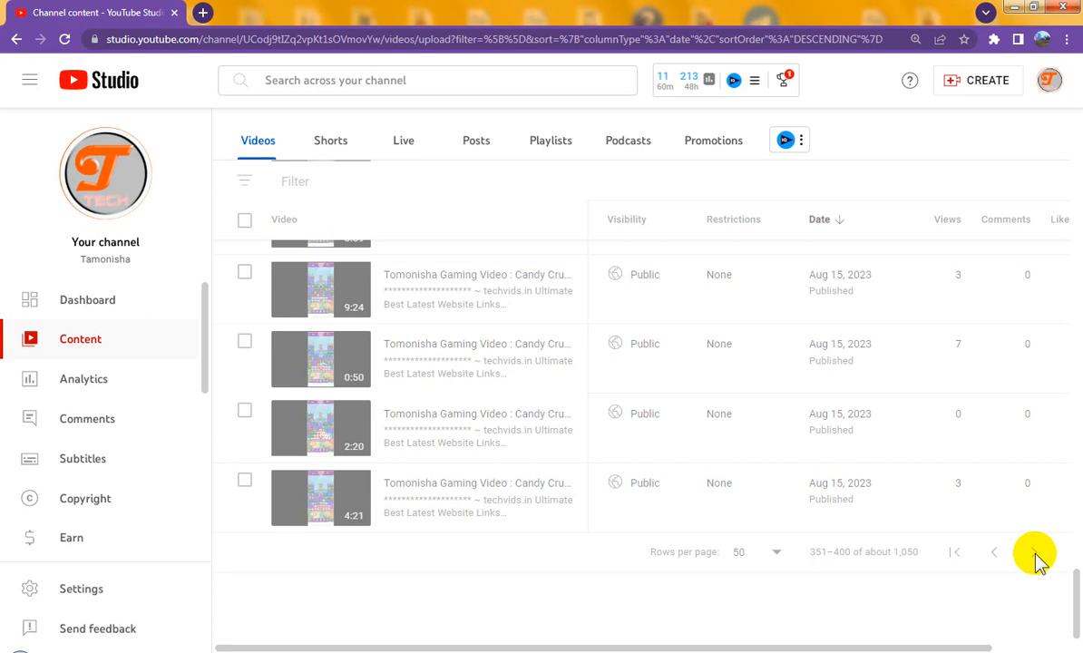
{"action": "left_click", "coordinate": [1037, 555]}
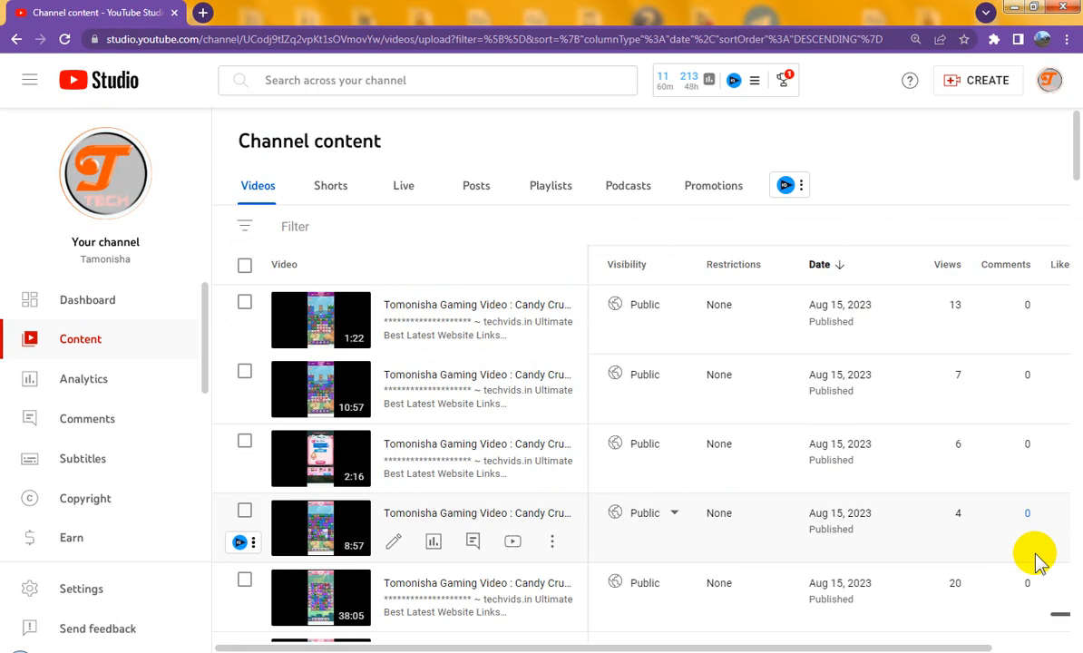
Bulk-update all videos on the ninth page with automatic chapters set to Allow, acknowledging the implications.
{"action": "scroll", "coordinate": [738, 466], "scroll_direction": "down", "scroll_amount": 3}
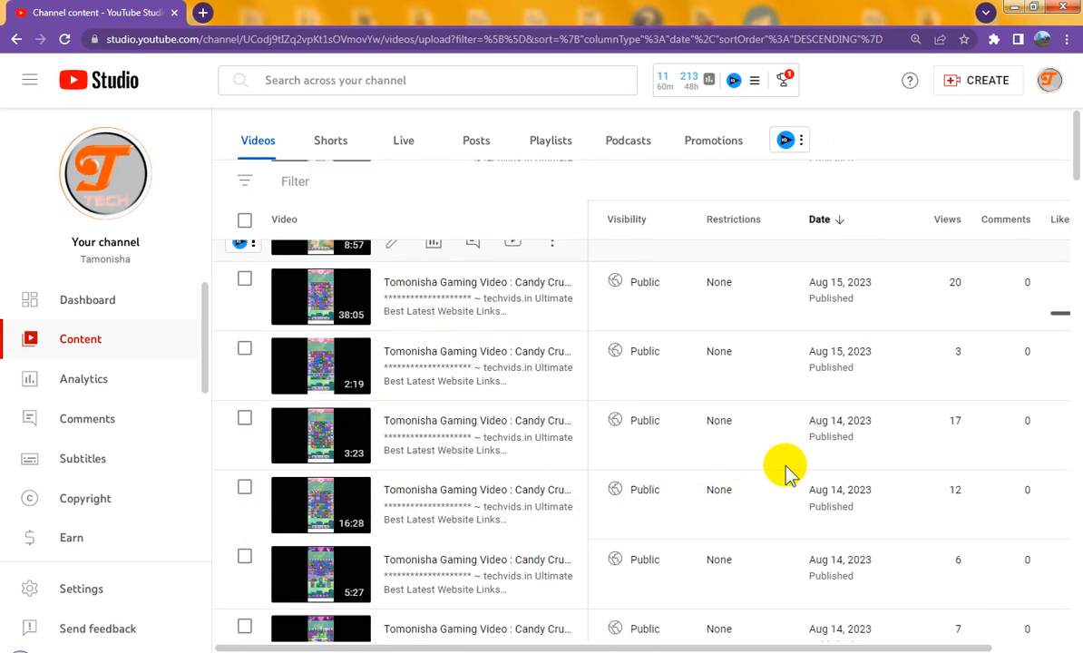
{"action": "scroll", "coordinate": [786, 466], "scroll_direction": "down", "scroll_amount": 5}
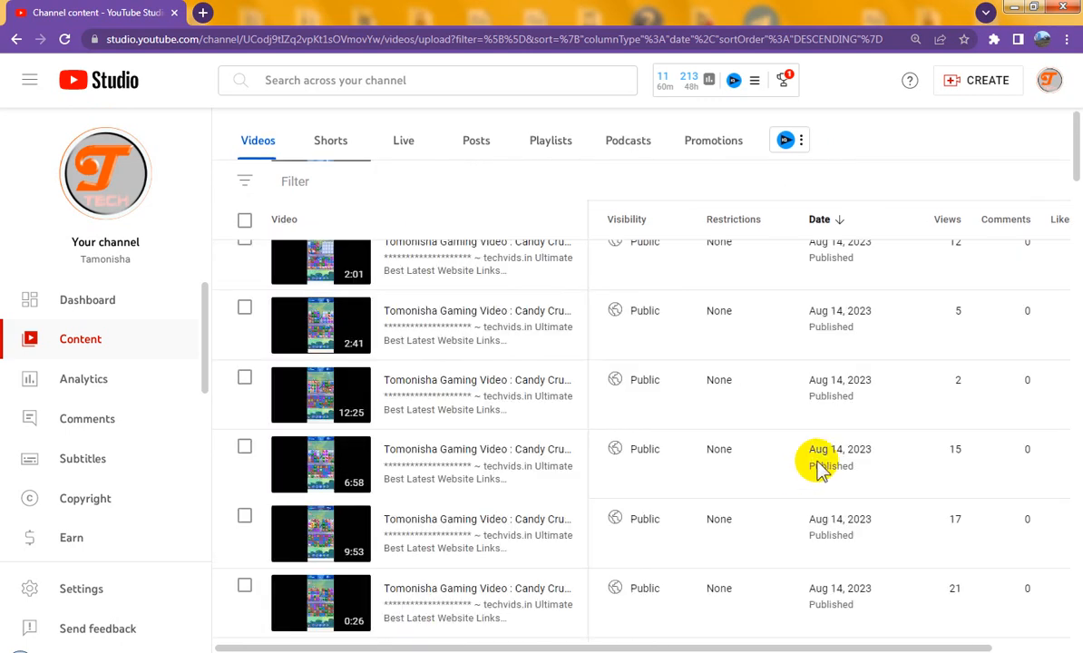
{"action": "scroll", "coordinate": [822, 464], "scroll_direction": "down", "scroll_amount": 5}
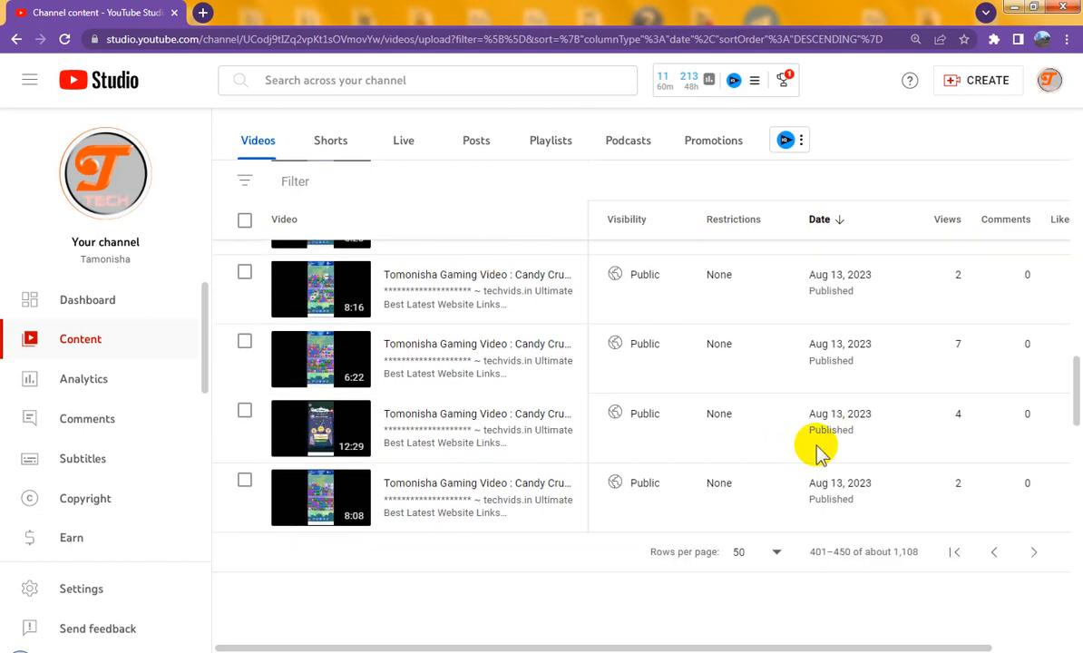
{"action": "scroll", "coordinate": [822, 454], "scroll_direction": "up", "scroll_amount": 10}
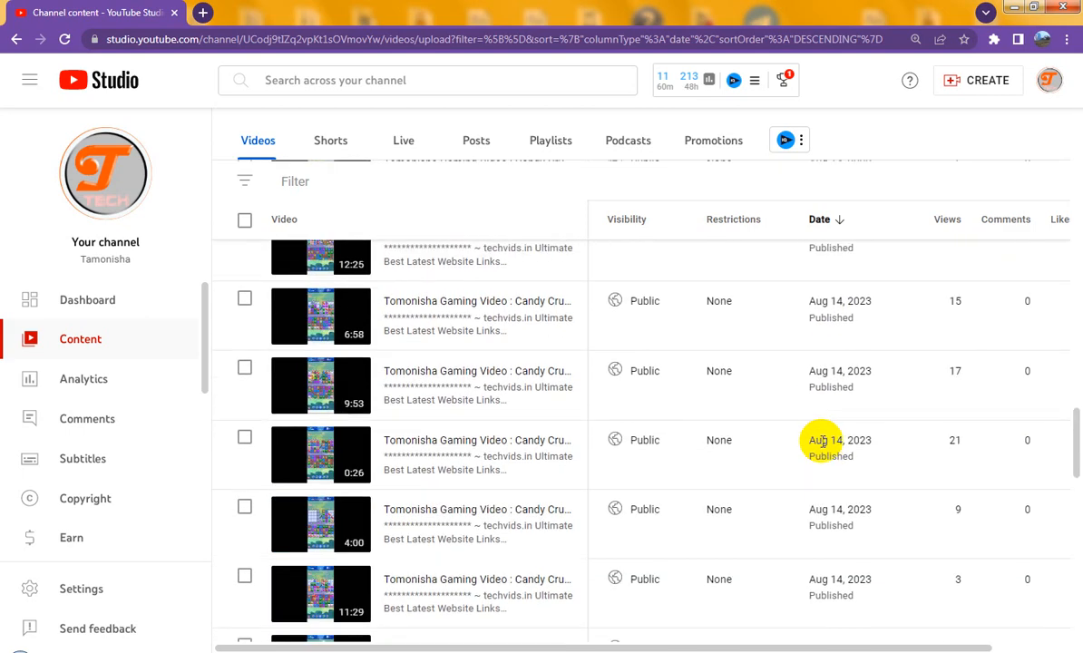
{"action": "scroll", "coordinate": [821, 442], "scroll_direction": "up", "scroll_amount": 10}
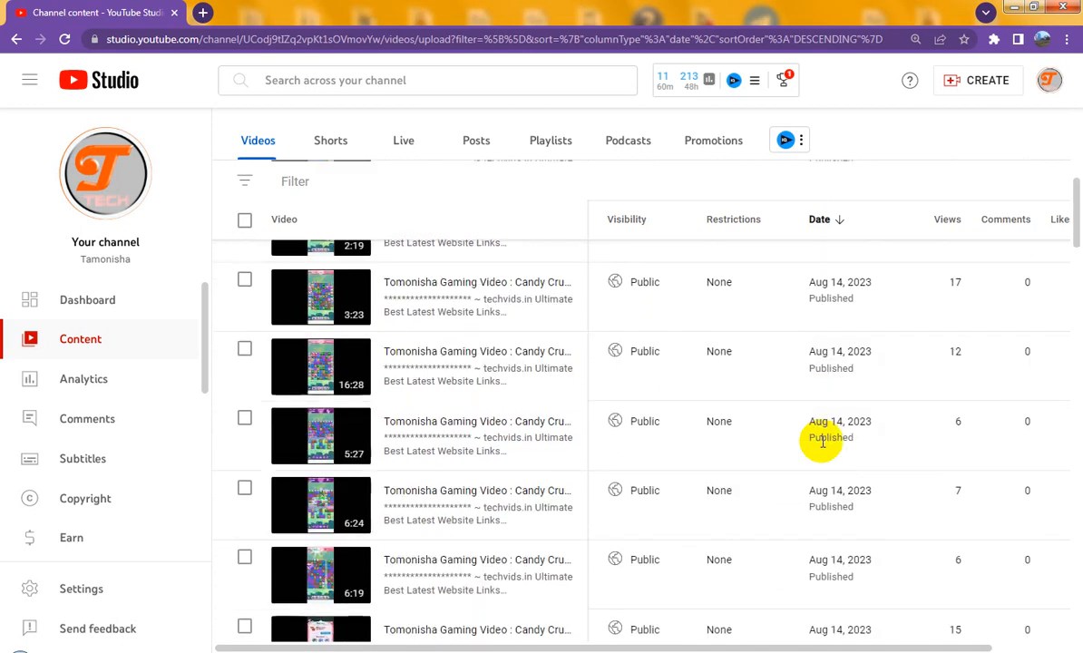
{"action": "scroll", "coordinate": [821, 440], "scroll_direction": "up", "scroll_amount": 10}
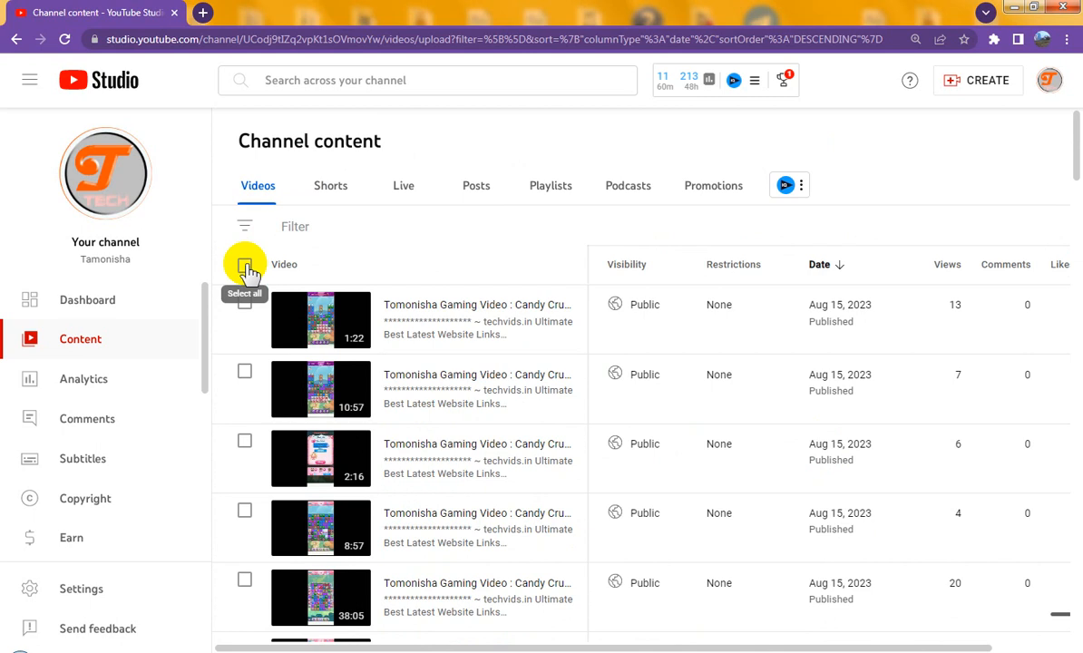
{"action": "left_click", "coordinate": [246, 269]}
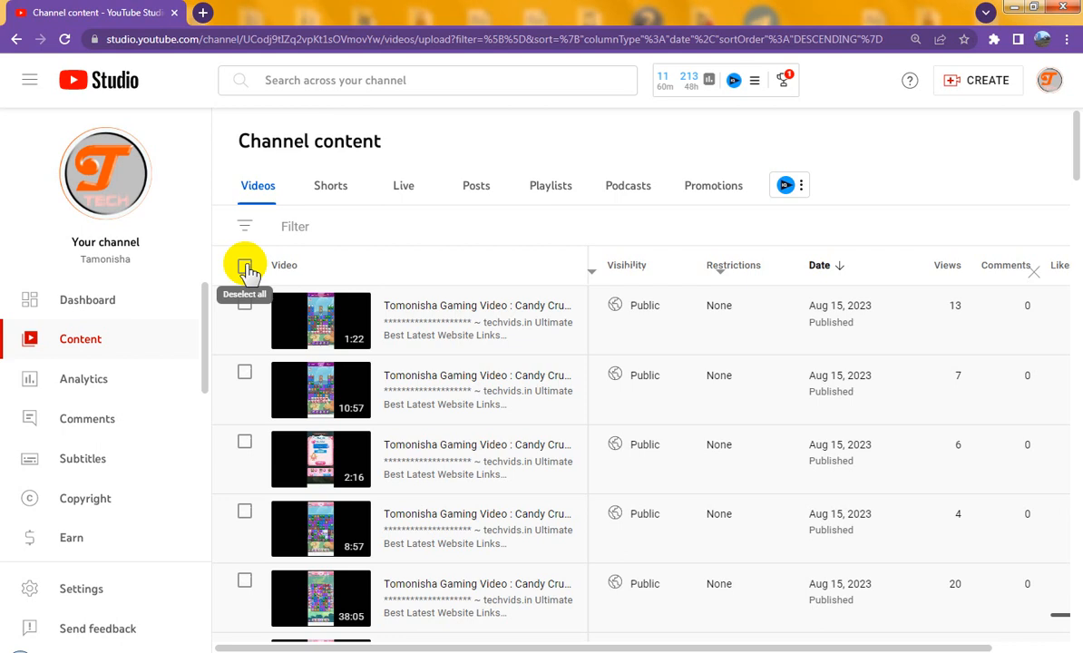
{"action": "left_click", "coordinate": [245, 268]}
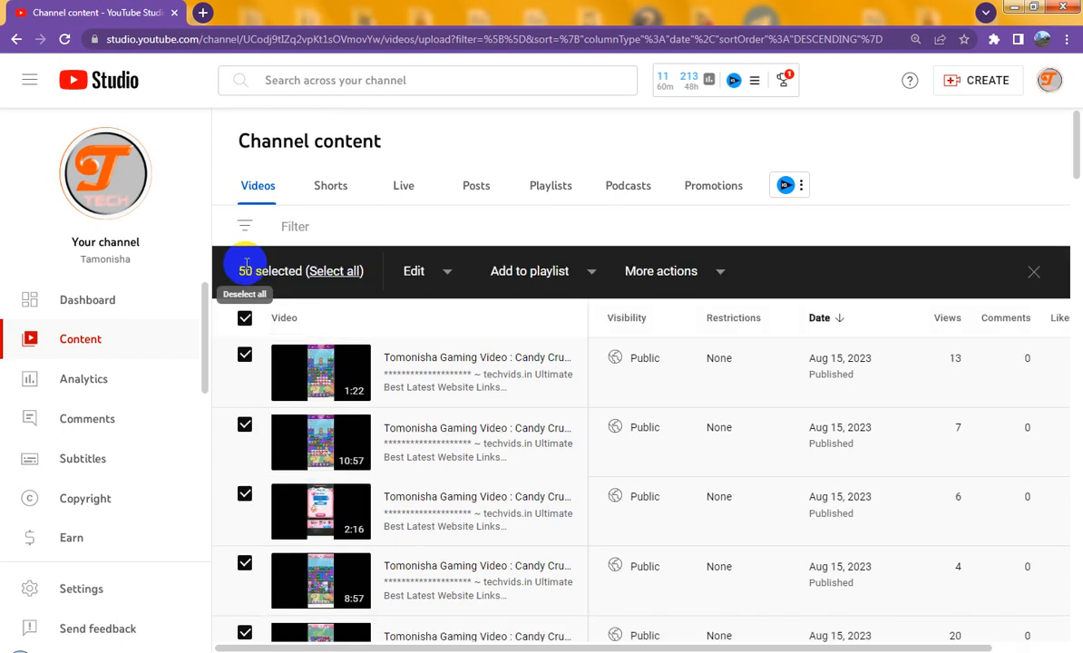
{"action": "left_click", "coordinate": [447, 276]}
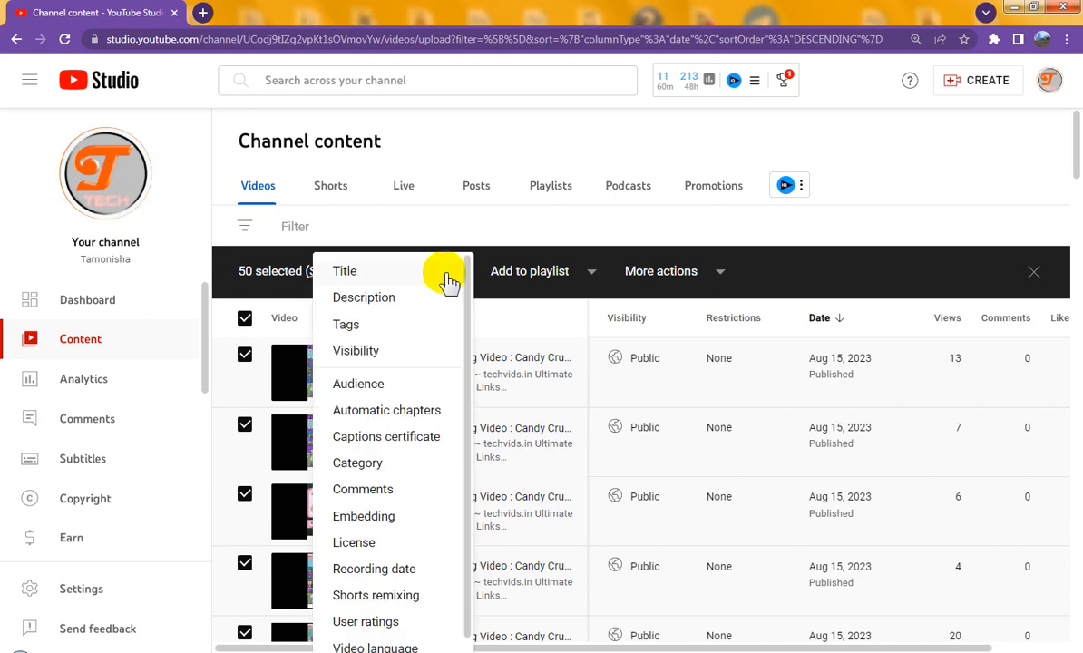
{"action": "left_click", "coordinate": [433, 401]}
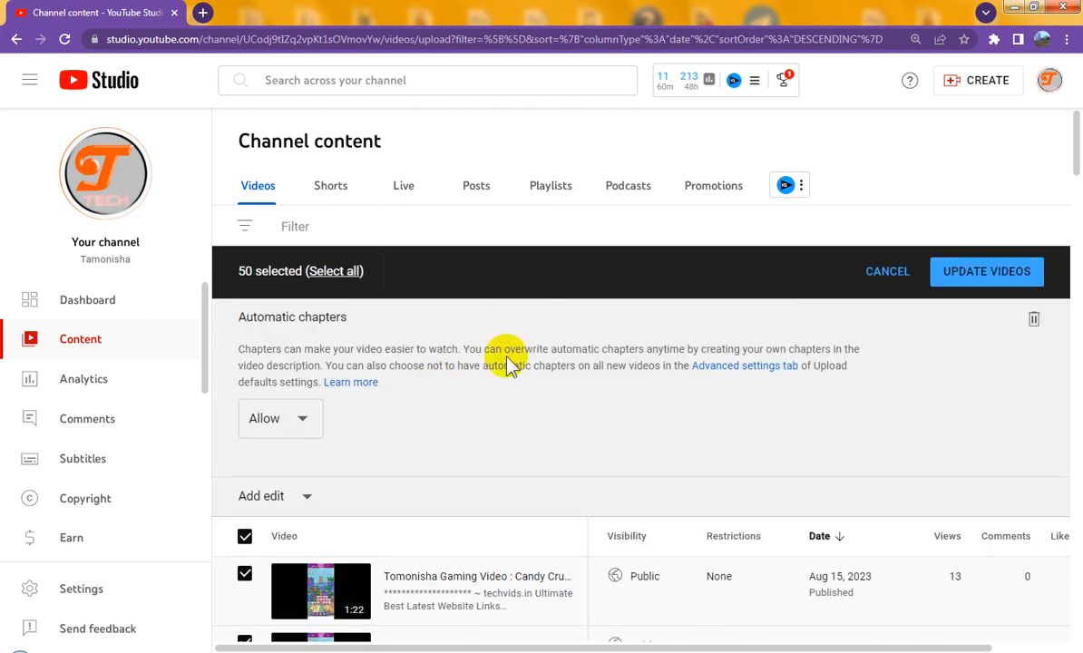
{"action": "left_click", "coordinate": [987, 274]}
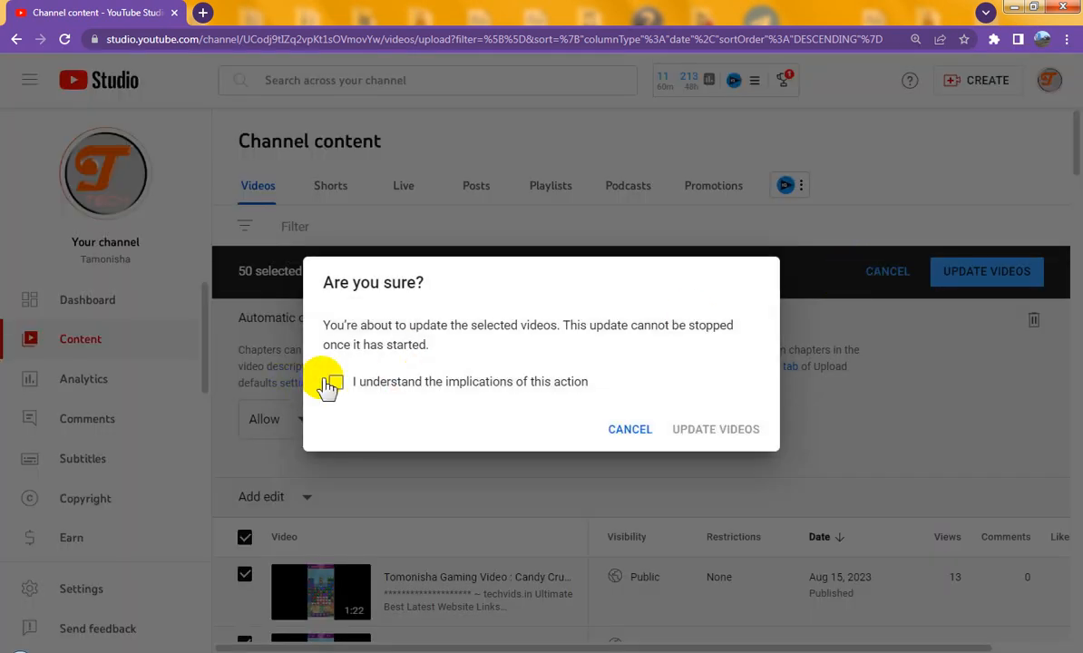
{"action": "left_click", "coordinate": [336, 383]}
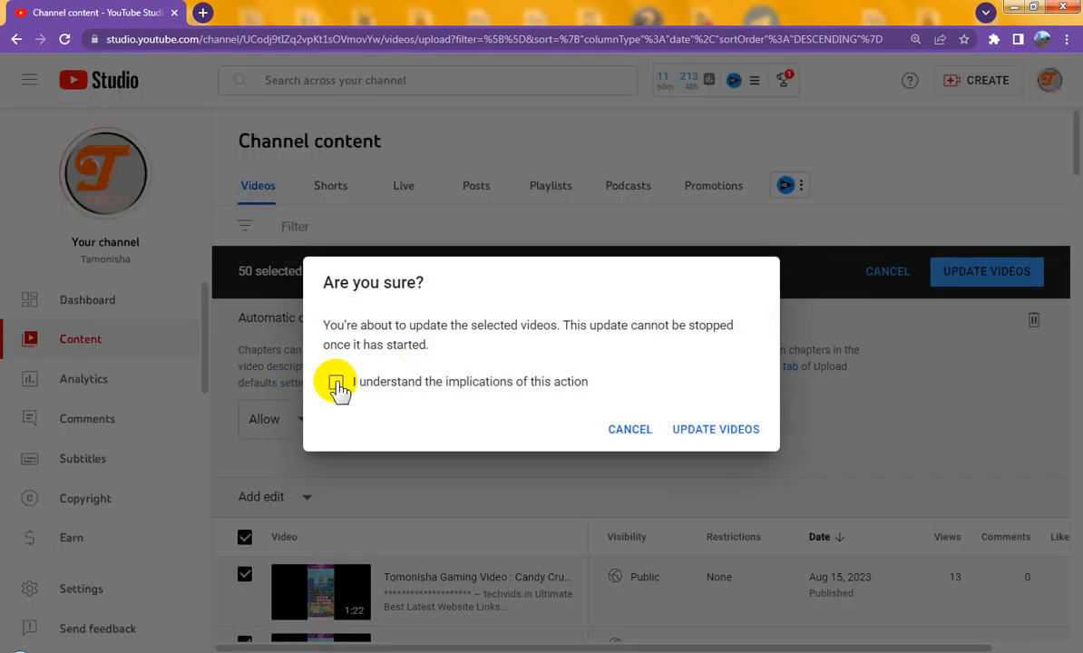
{"action": "left_click", "coordinate": [337, 383]}
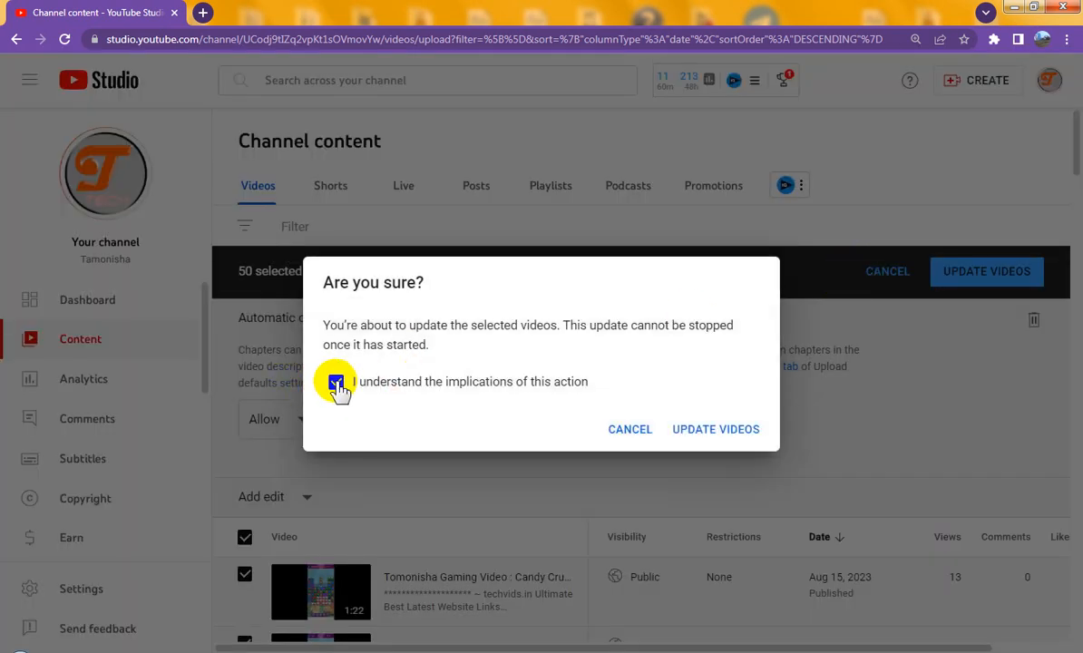
{"action": "left_click", "coordinate": [706, 431]}
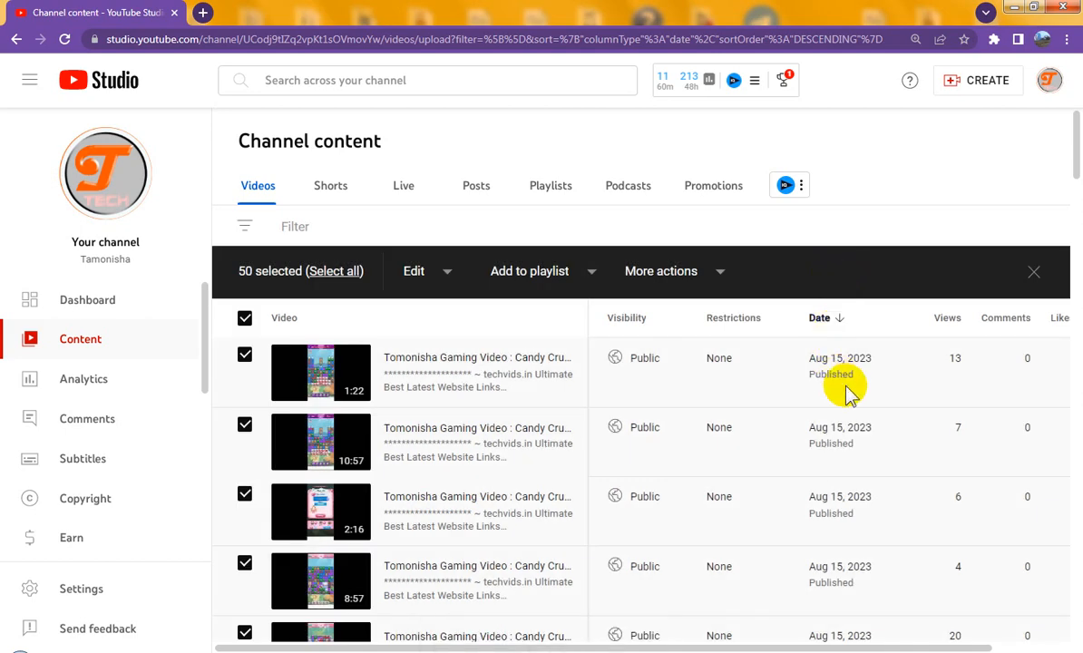
Go to the tenth page of the channel's video list and look through its videos.
{"action": "scroll", "coordinate": [858, 381], "scroll_direction": "down", "scroll_amount": 3}
{"action": "scroll", "coordinate": [862, 376], "scroll_direction": "down", "scroll_amount": 15}
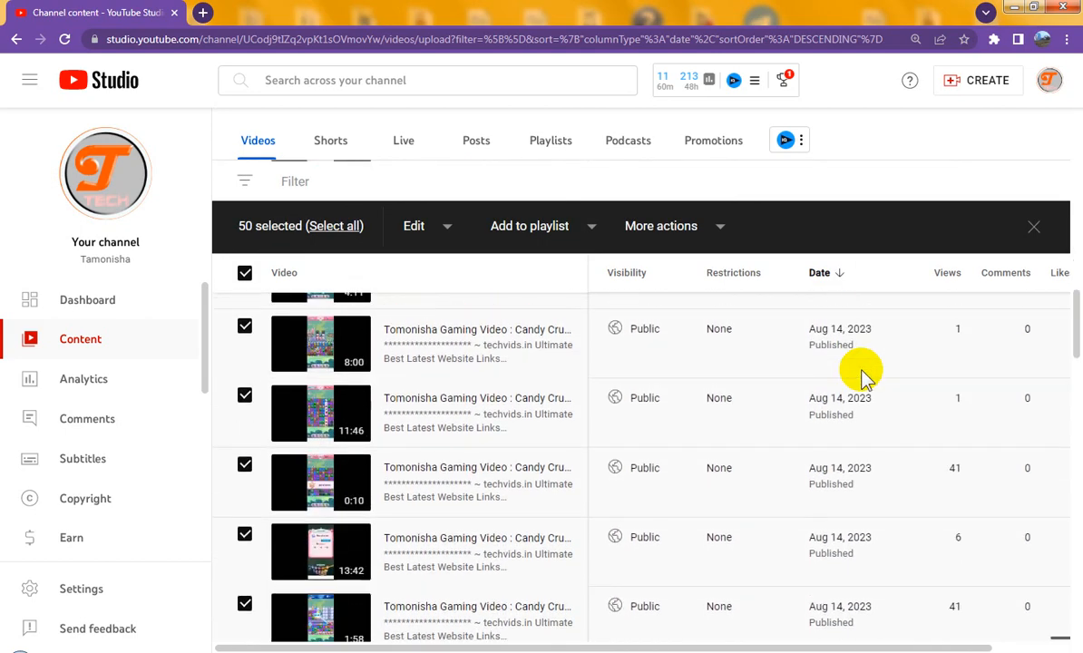
{"action": "scroll", "coordinate": [862, 377], "scroll_direction": "down", "scroll_amount": 15}
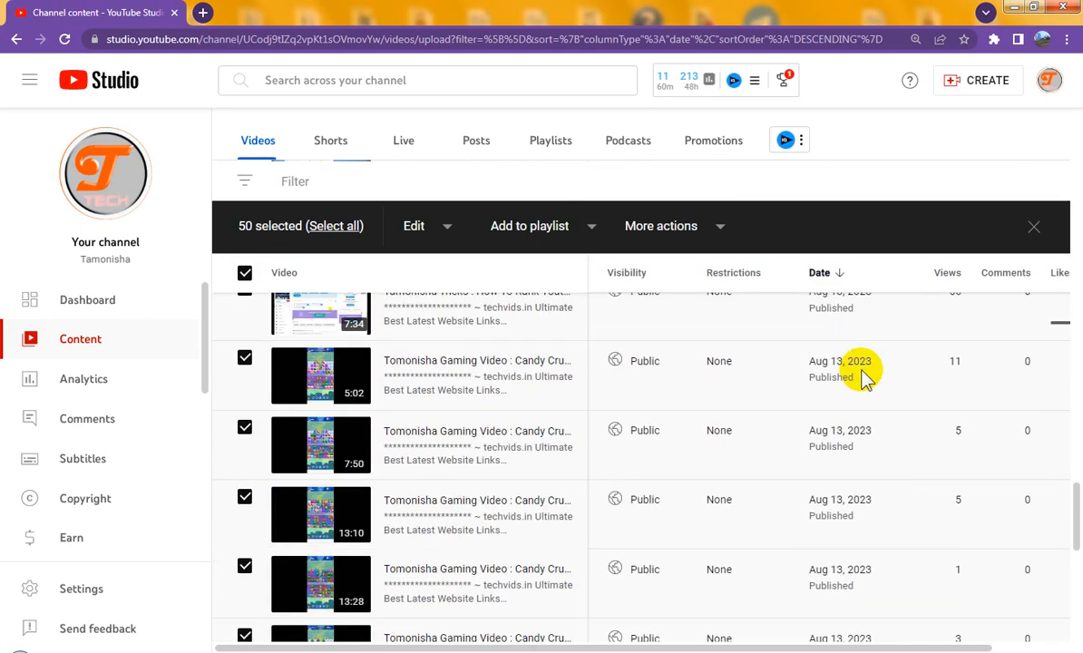
{"action": "scroll", "coordinate": [862, 377], "scroll_direction": "down", "scroll_amount": 3}
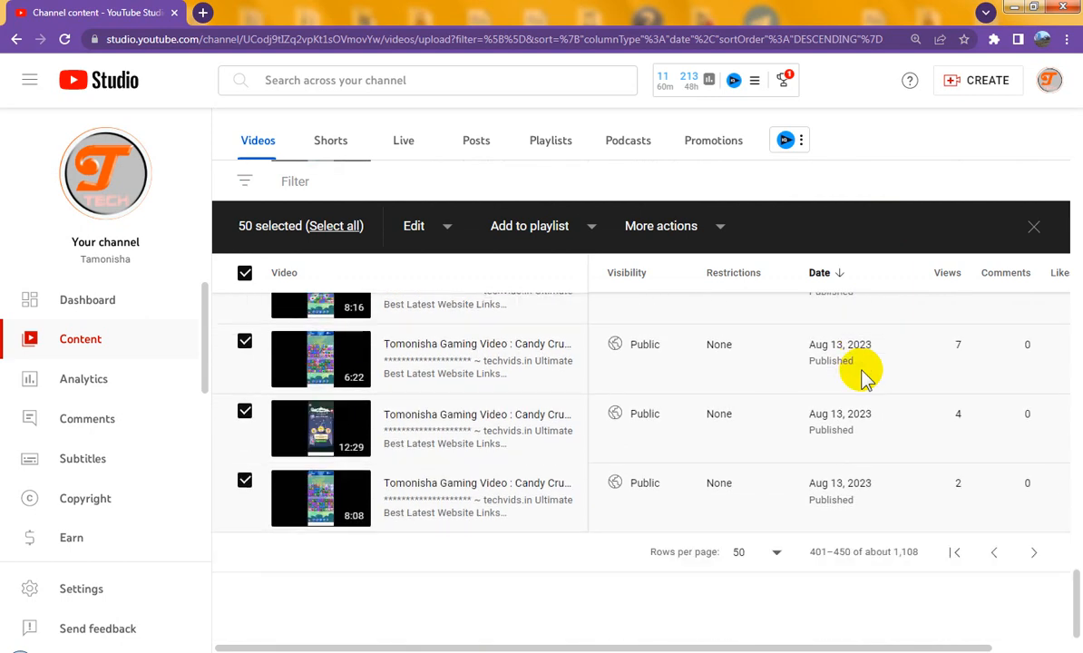
{"action": "left_click", "coordinate": [1037, 554]}
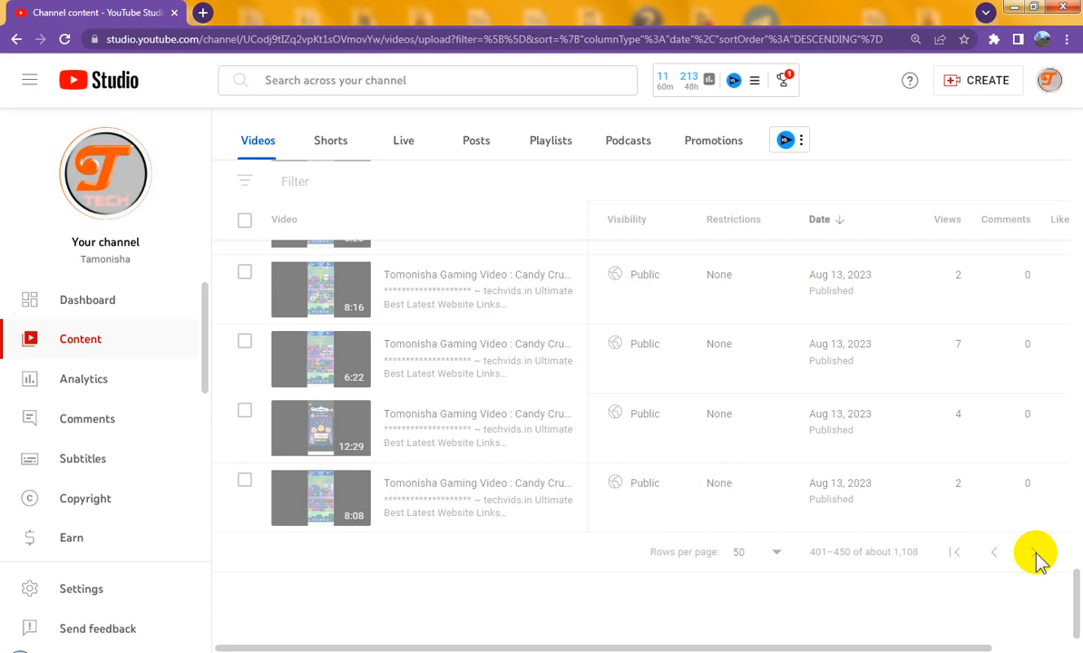
{"action": "left_click", "coordinate": [1039, 559]}
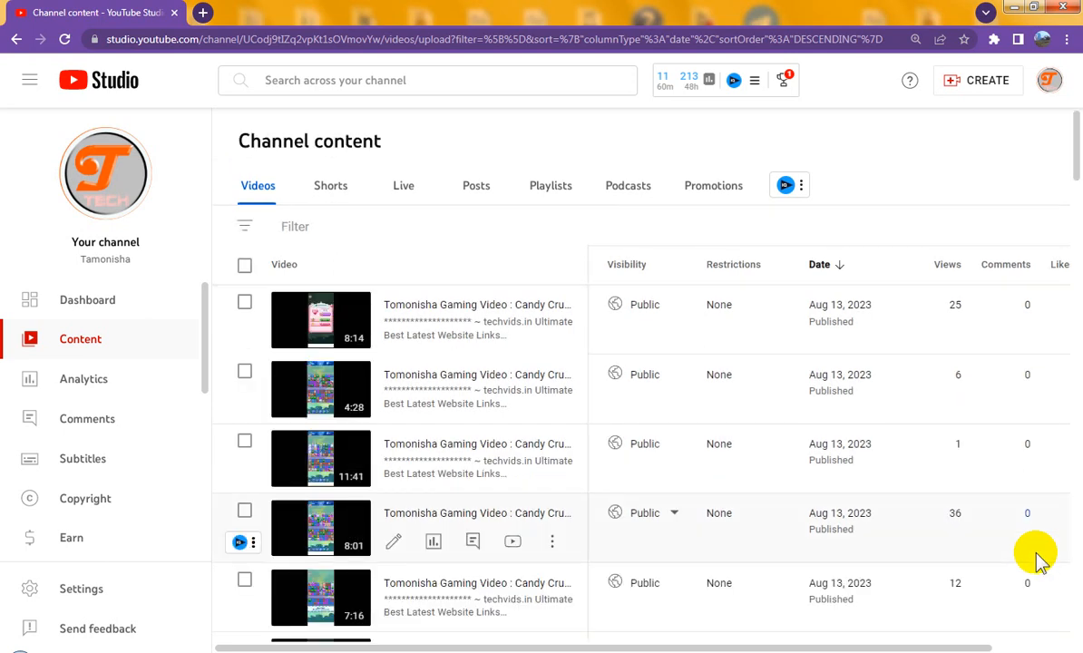
{"action": "scroll", "coordinate": [1039, 559], "scroll_direction": "down", "scroll_amount": 10}
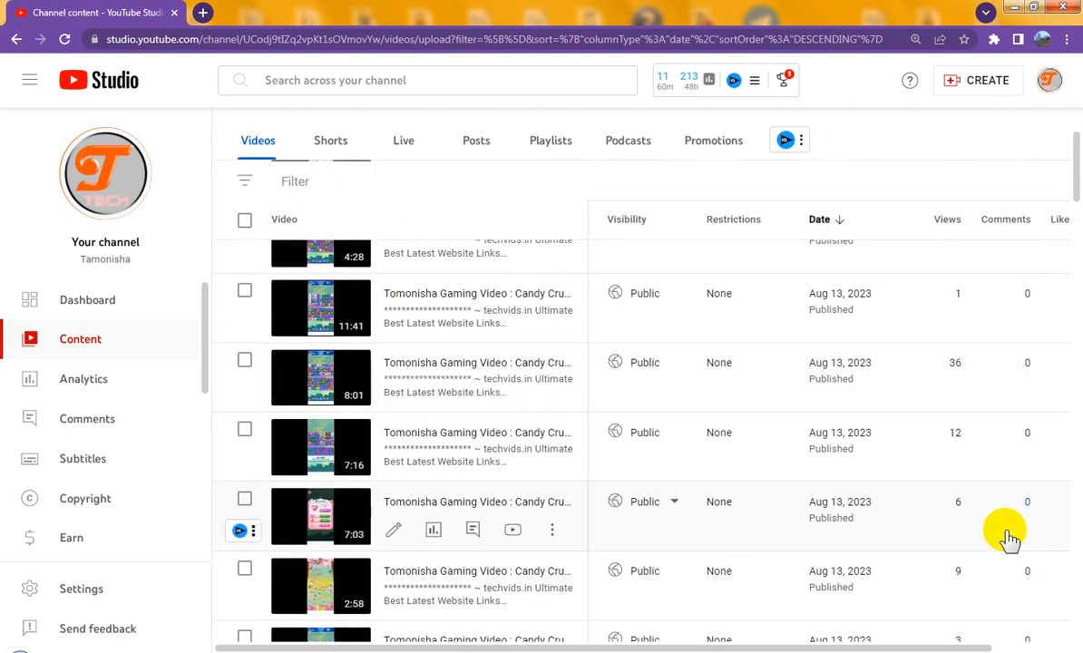
{"action": "scroll", "coordinate": [1010, 539], "scroll_direction": "down", "scroll_amount": 15}
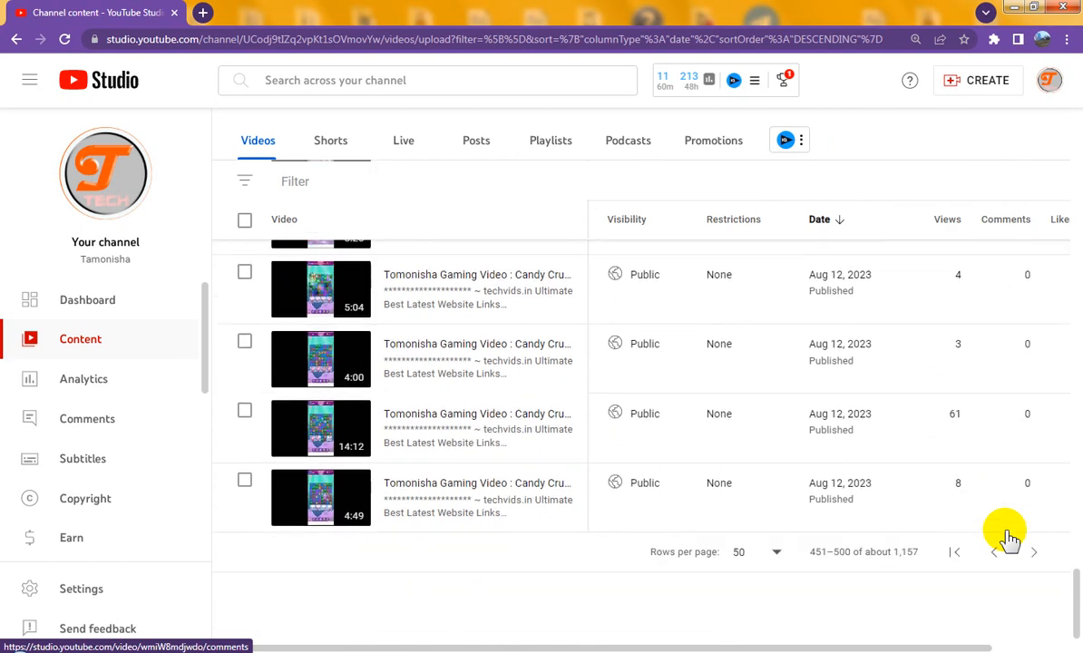
Bulk-update all videos on the tenth page with automatic chapters set to Allow, acknowledging the implications.
{"action": "scroll", "coordinate": [1010, 539], "scroll_direction": "up", "scroll_amount": 5}
{"action": "scroll", "coordinate": [1010, 539], "scroll_direction": "up", "scroll_amount": 12}
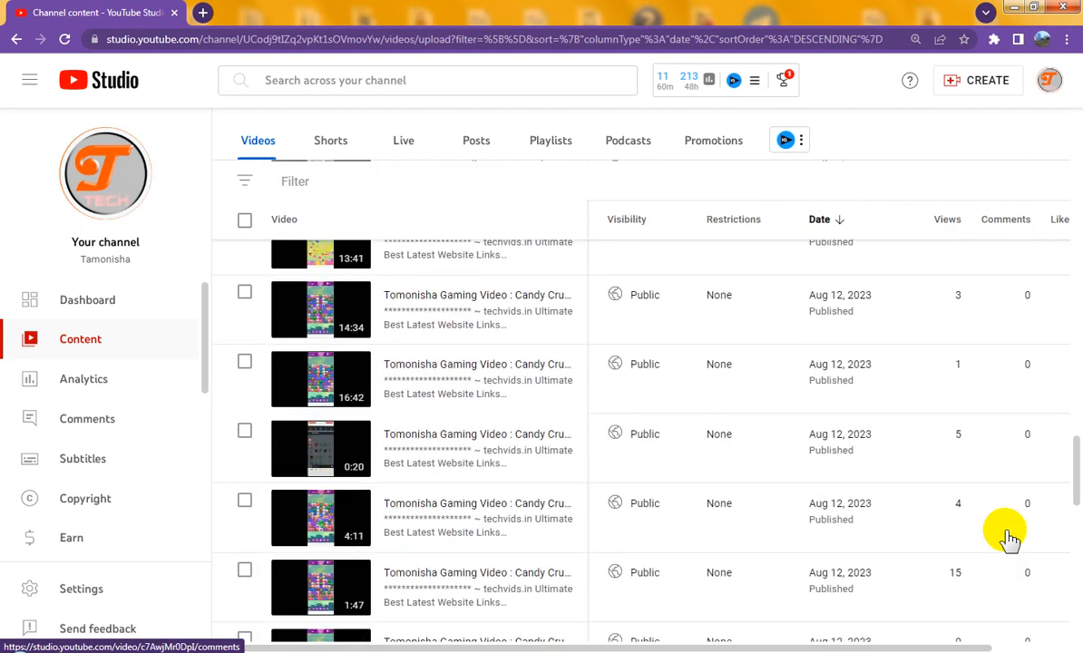
{"action": "scroll", "coordinate": [1010, 539], "scroll_direction": "up", "scroll_amount": 10}
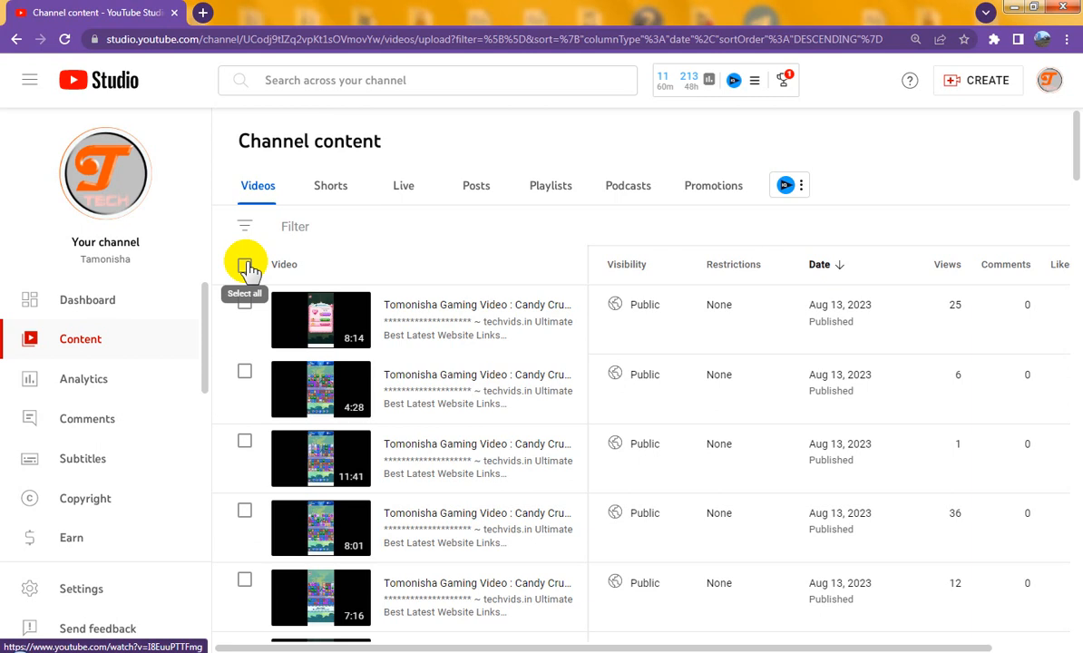
{"action": "left_click", "coordinate": [248, 268]}
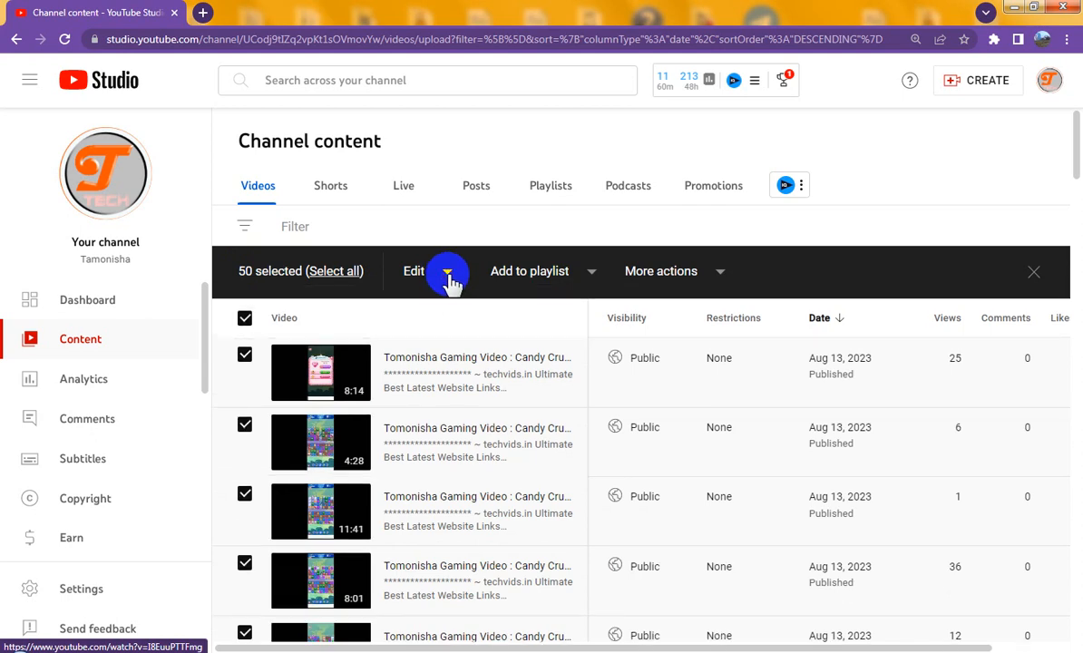
{"action": "left_click", "coordinate": [448, 276]}
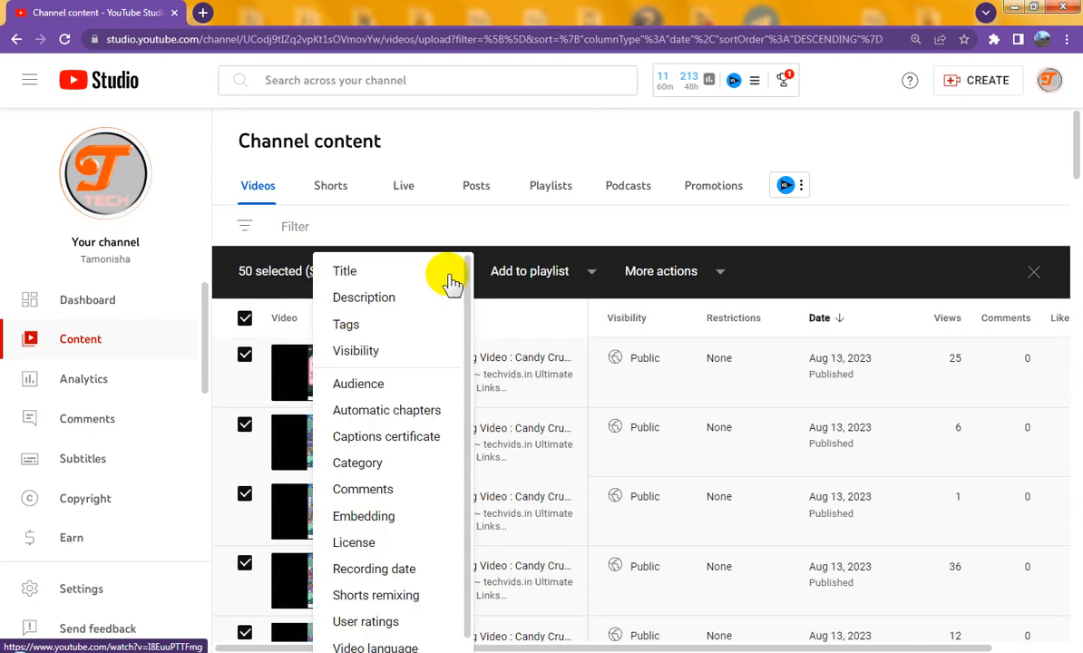
{"action": "left_click", "coordinate": [425, 410]}
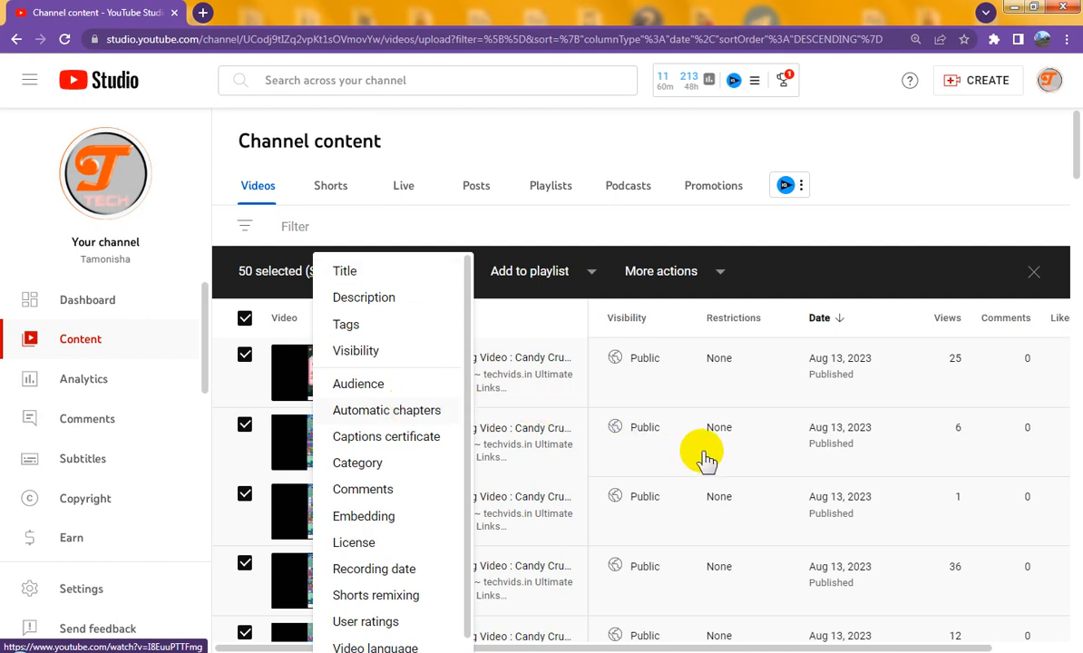
{"action": "left_click", "coordinate": [989, 274]}
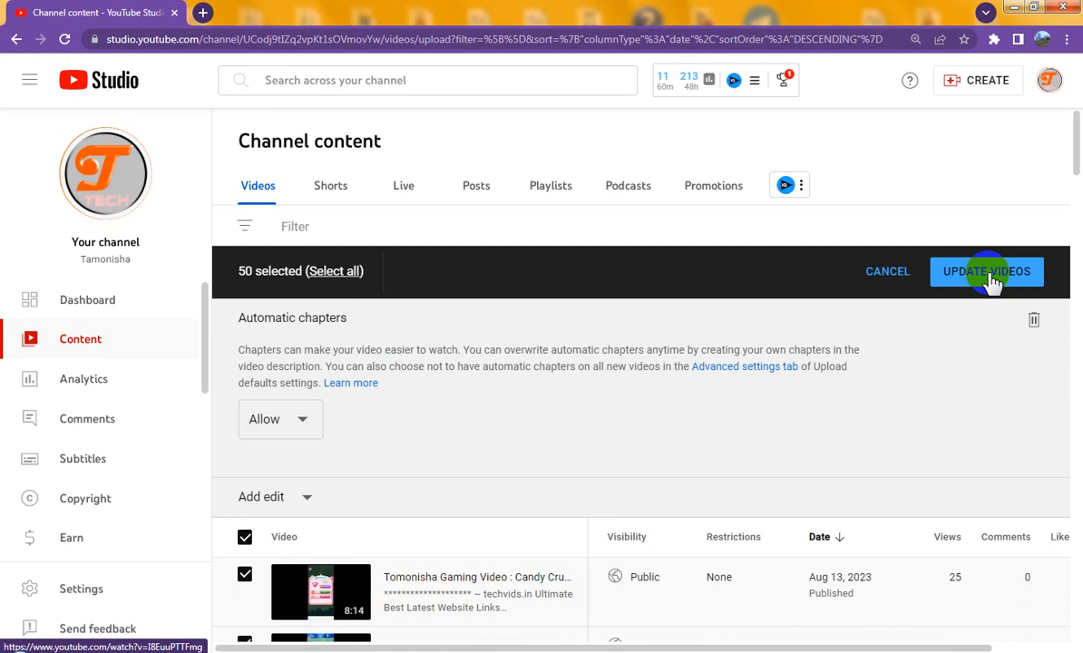
{"action": "left_click", "coordinate": [994, 281]}
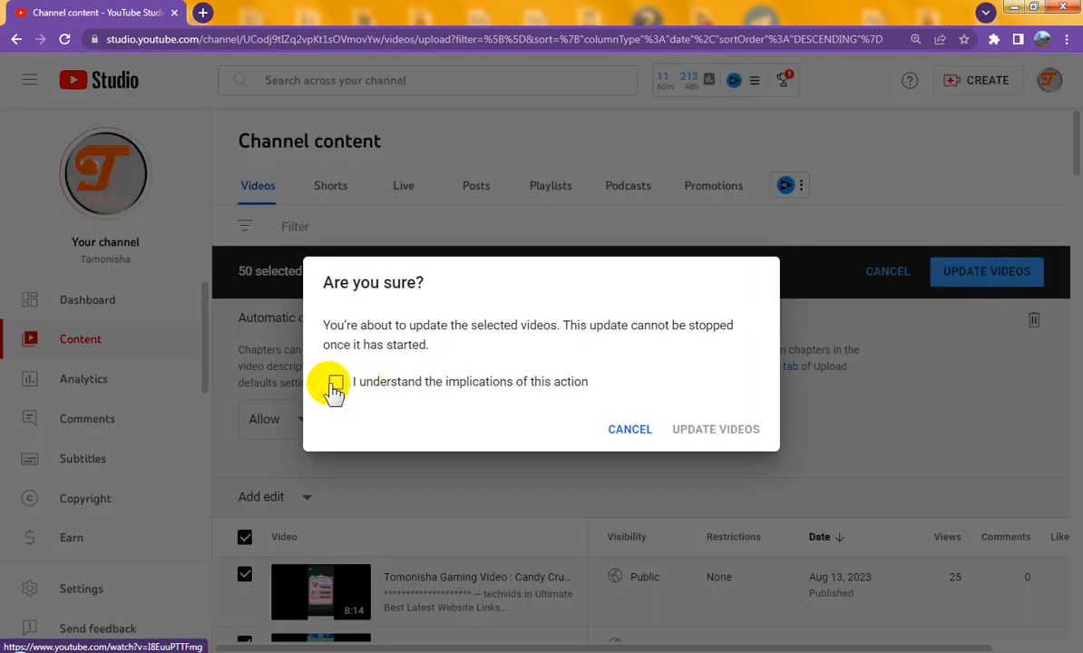
{"action": "left_click", "coordinate": [343, 382]}
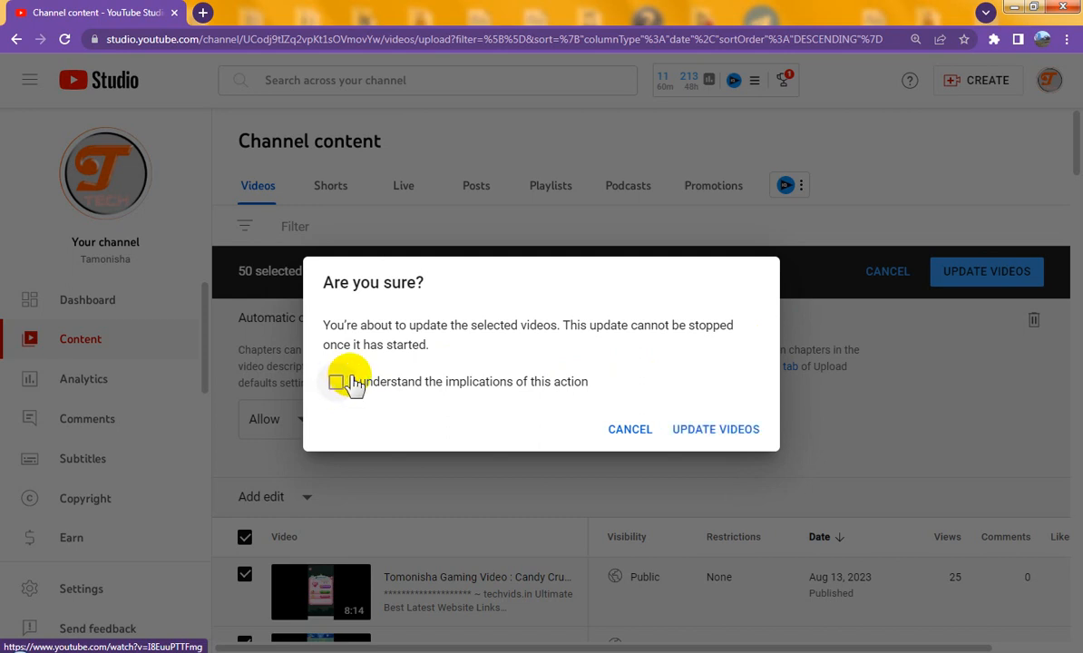
{"action": "left_click", "coordinate": [739, 432]}
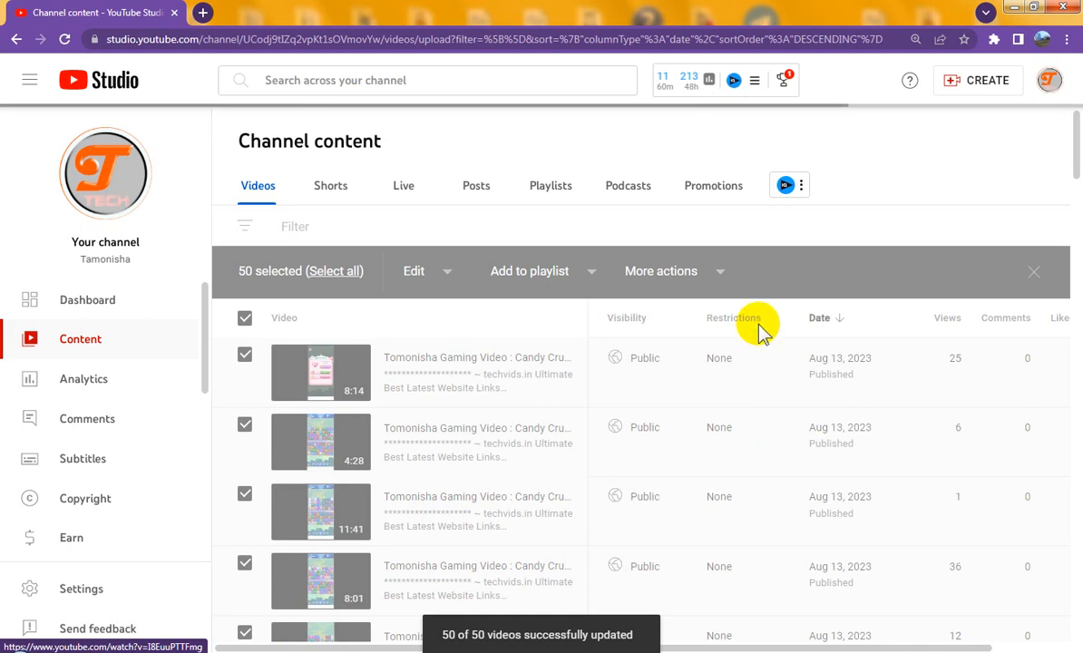
Go to the eleventh page of the channel's video list.
{"action": "mouse_move", "coordinate": [760, 327]}
{"action": "scroll", "coordinate": [765, 328], "scroll_direction": "down", "scroll_amount": 3}
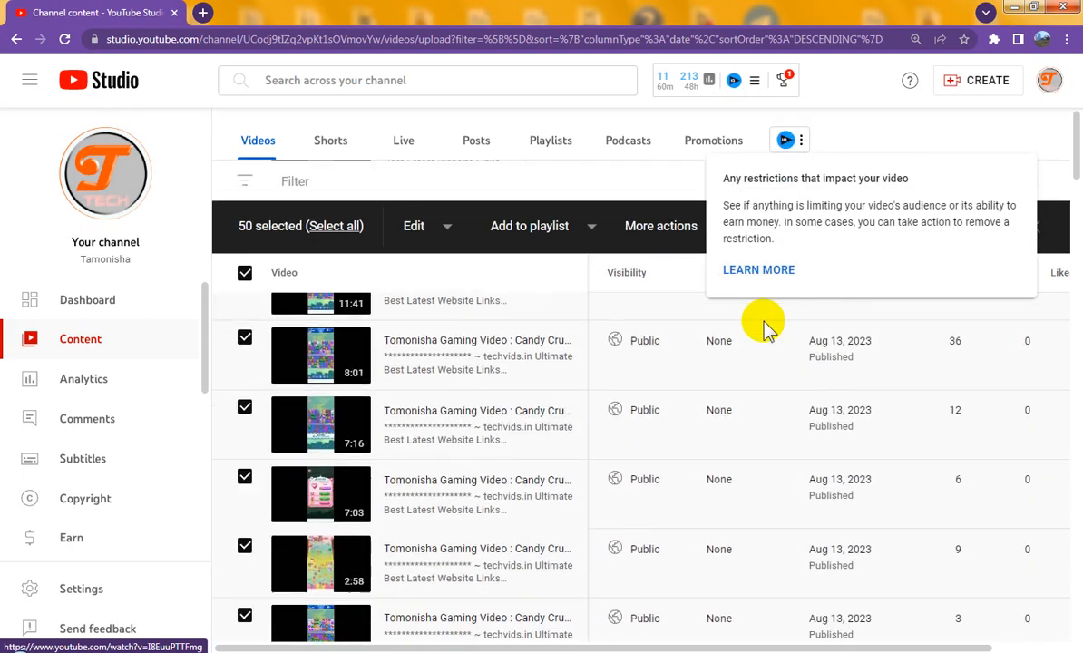
{"action": "scroll", "coordinate": [765, 328], "scroll_direction": "down", "scroll_amount": 3}
{"action": "scroll", "coordinate": [890, 340], "scroll_direction": "down", "scroll_amount": 3}
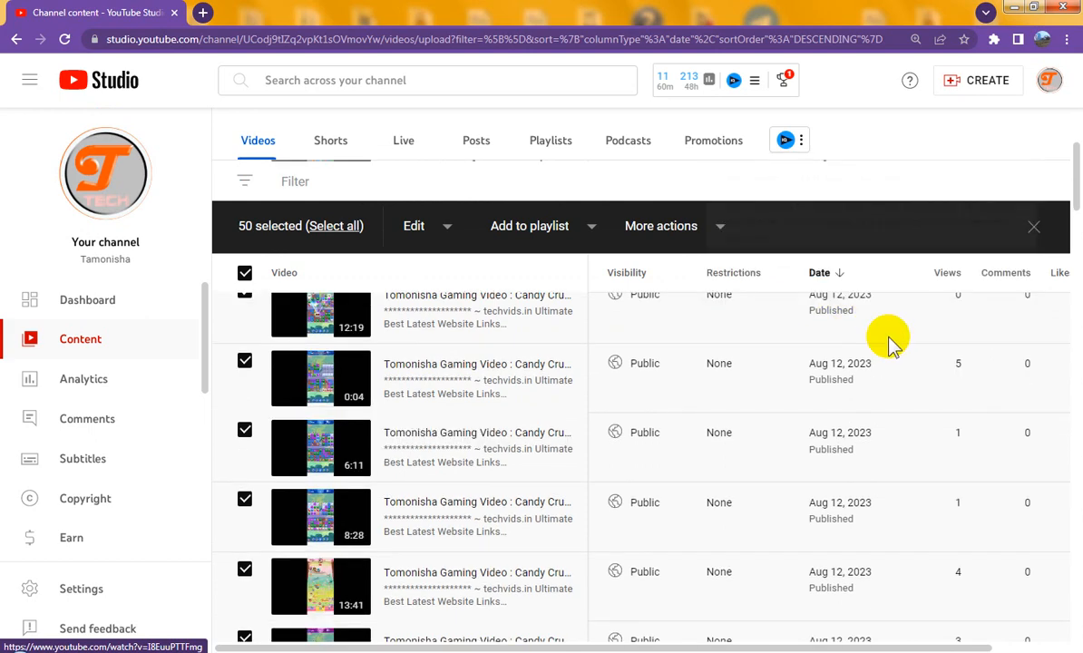
{"action": "scroll", "coordinate": [890, 343], "scroll_direction": "down", "scroll_amount": 5}
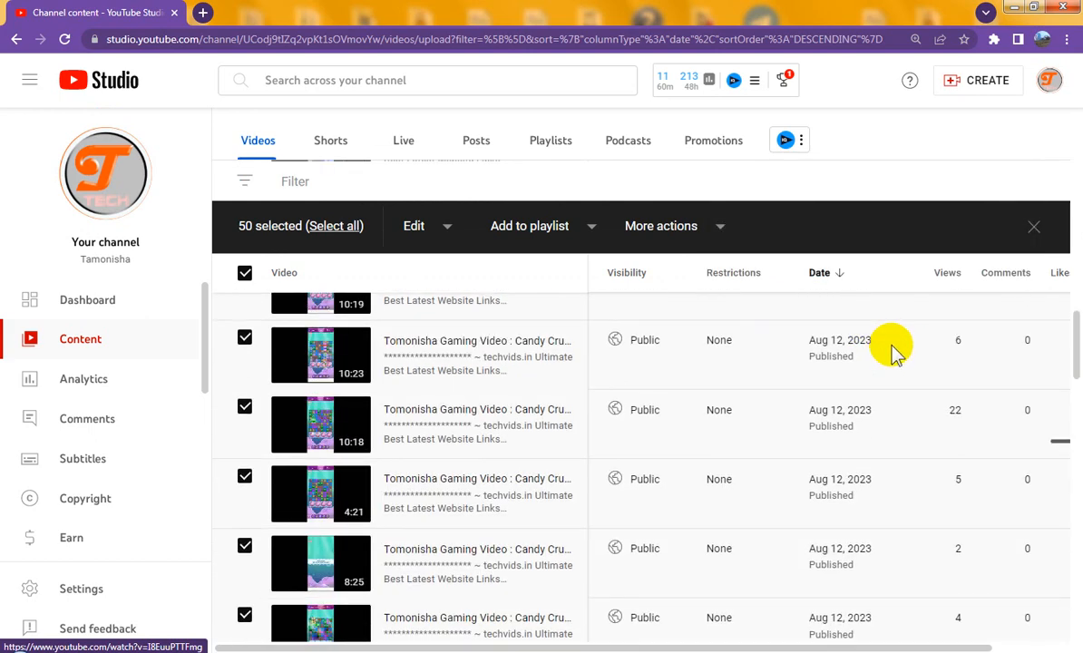
{"action": "scroll", "coordinate": [889, 349], "scroll_direction": "down", "scroll_amount": 5}
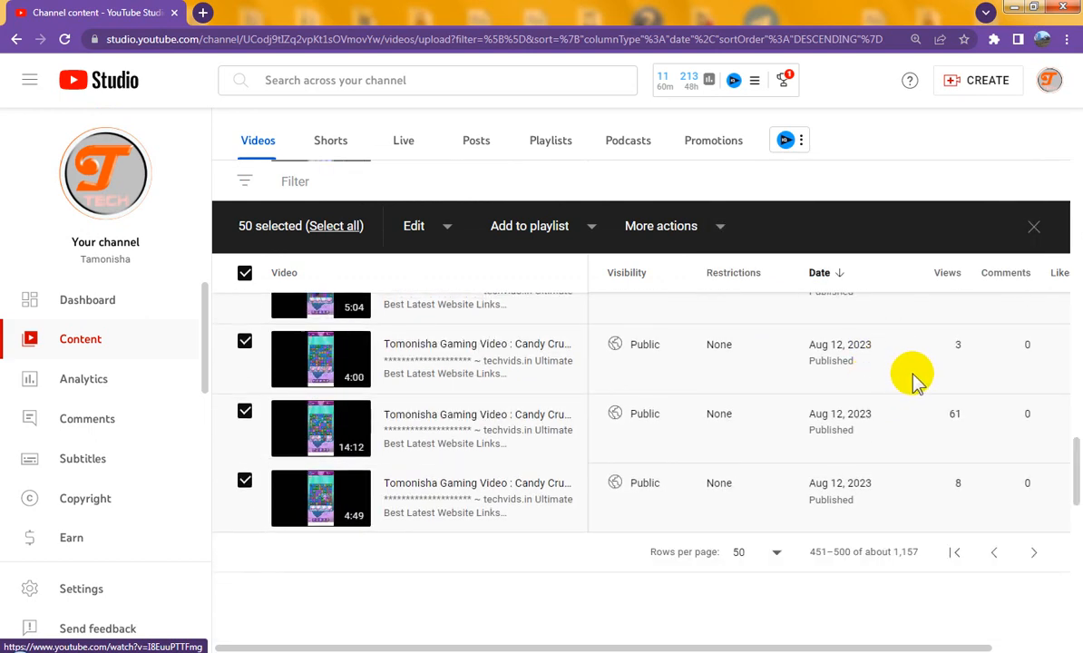